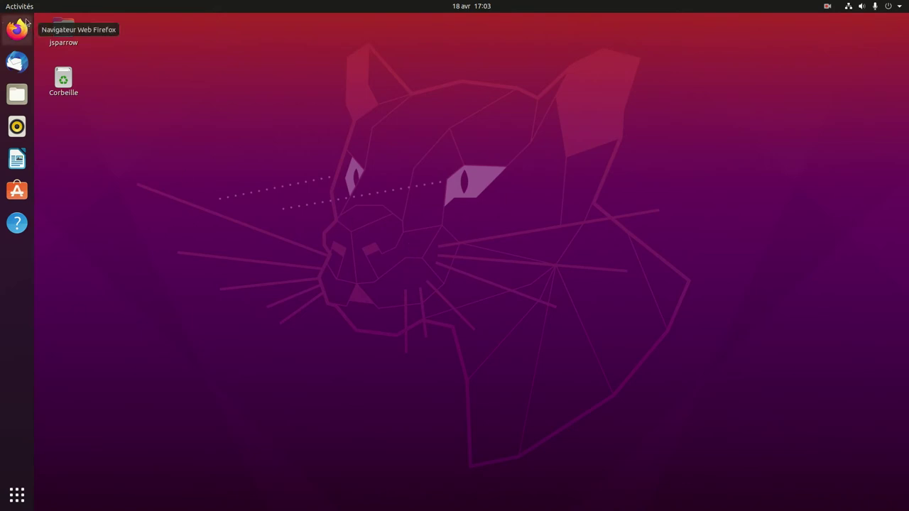
# Launch the GIMP image editor by searching 'gimp' in the Ubuntu applications overview
pyautogui.click(16, 497)
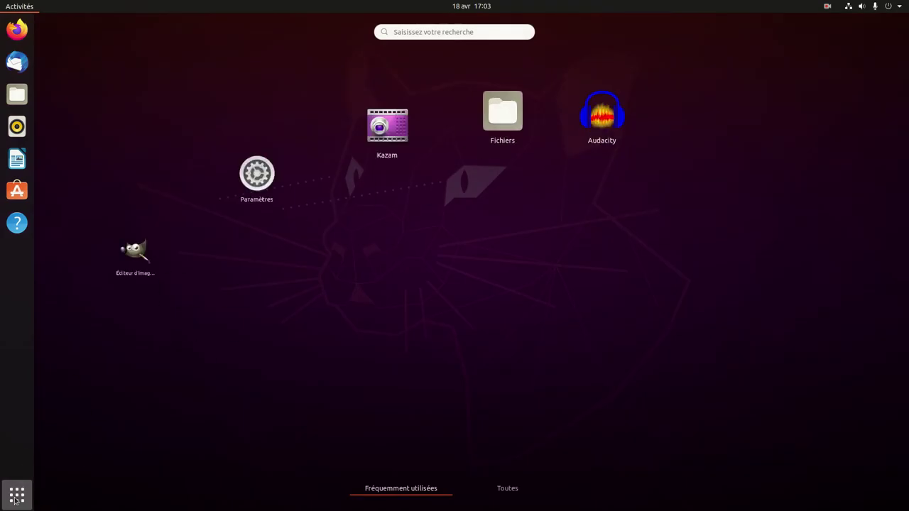
pyautogui.write('gimp')
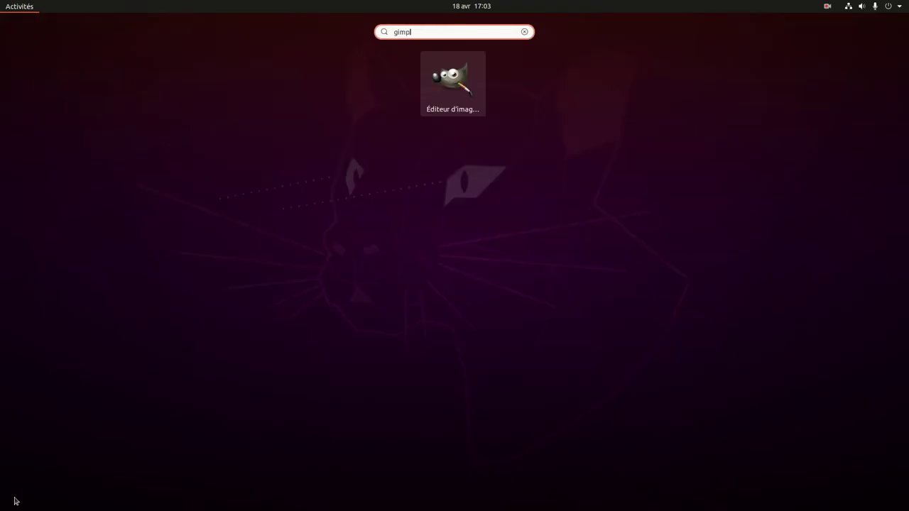
pyautogui.click(458, 86)
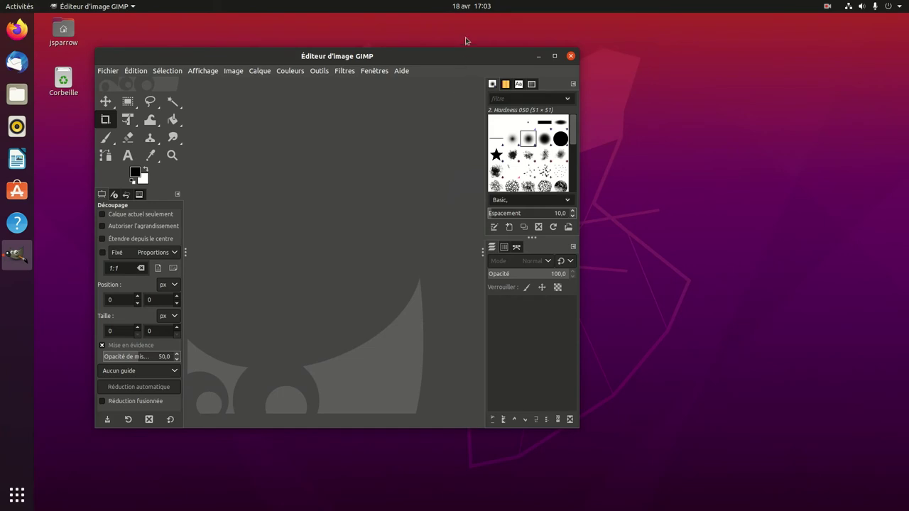
# Maximize the empty GIMP window by double-clicking its title bar
pyautogui.doubleClick(459, 56)
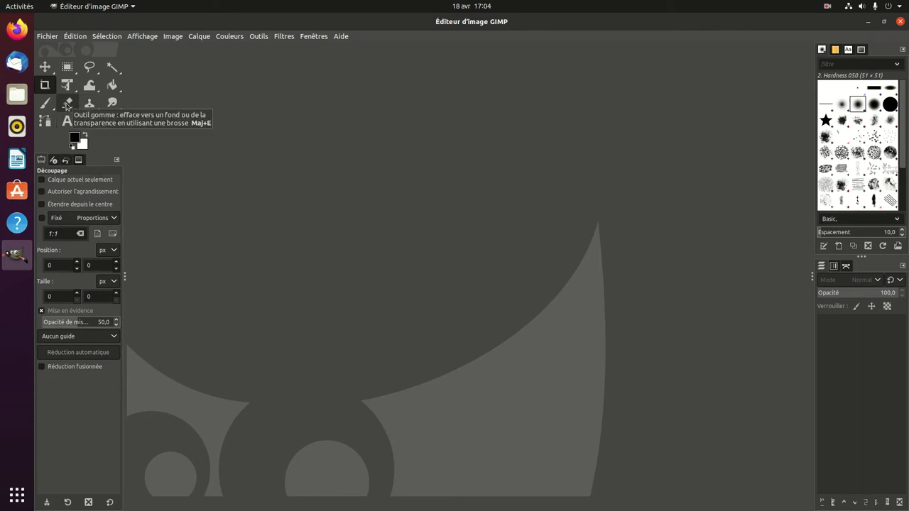
# Switch from the Eraser to the Bucket Fill tool and open the Fichier menu
pyautogui.click(67, 104)
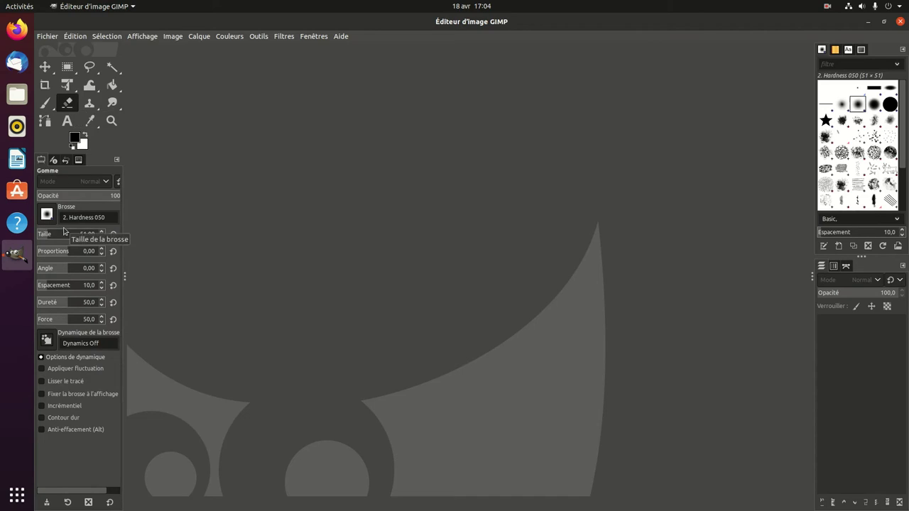
pyautogui.click(111, 85)
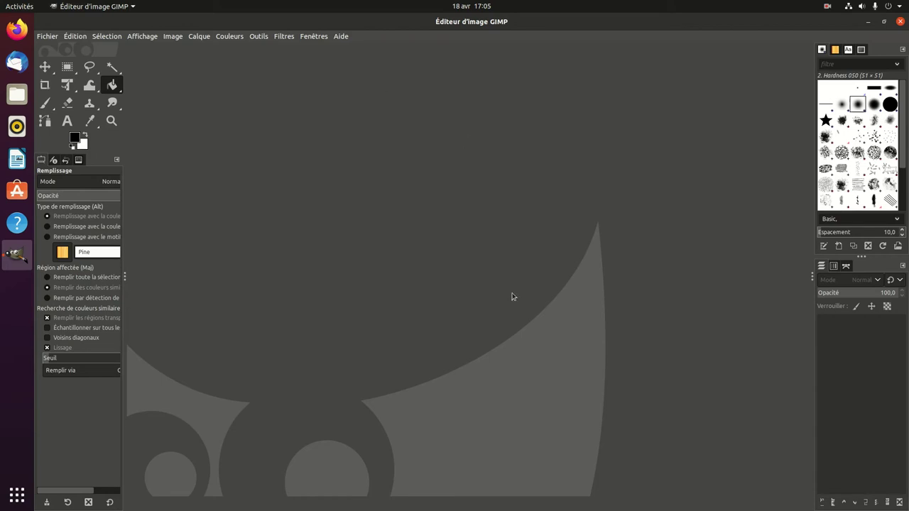
pyautogui.click(52, 39)
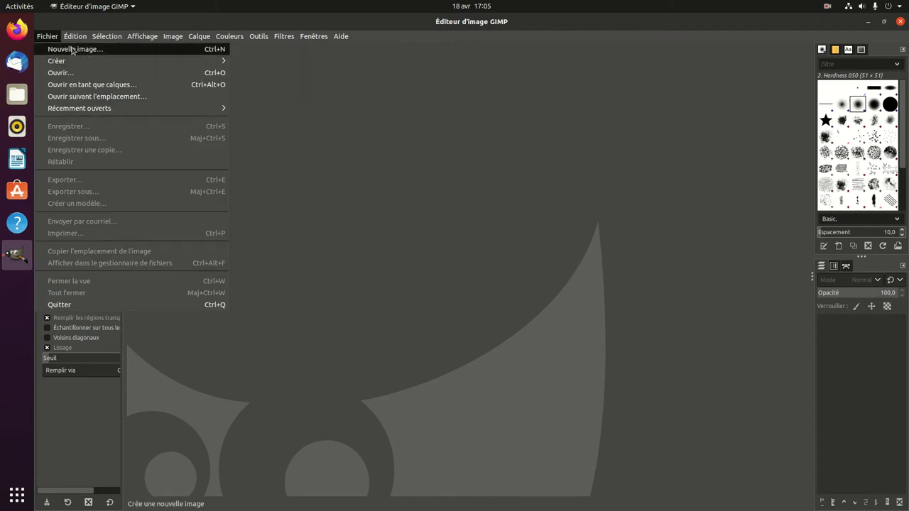
# Create a new 1920×1080 px image via Fichier > Nouvelle image
pyautogui.click(75, 49)
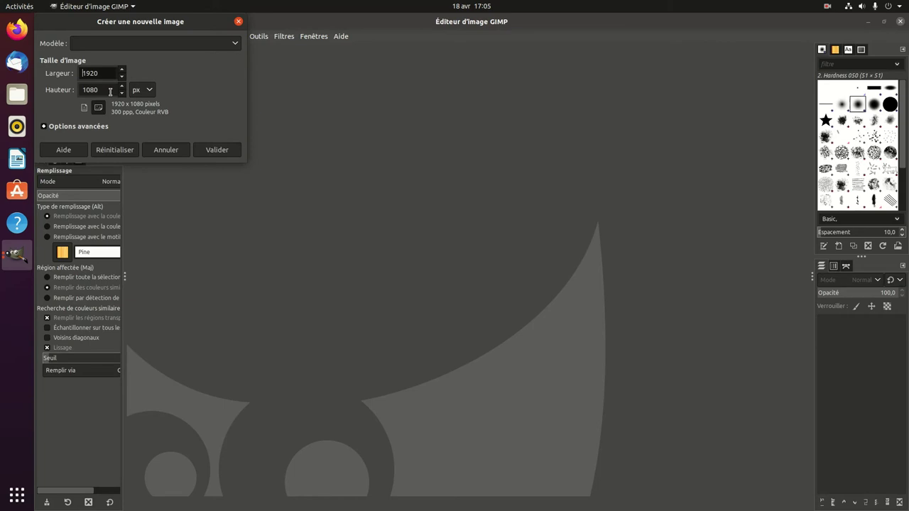
pyautogui.click(223, 152)
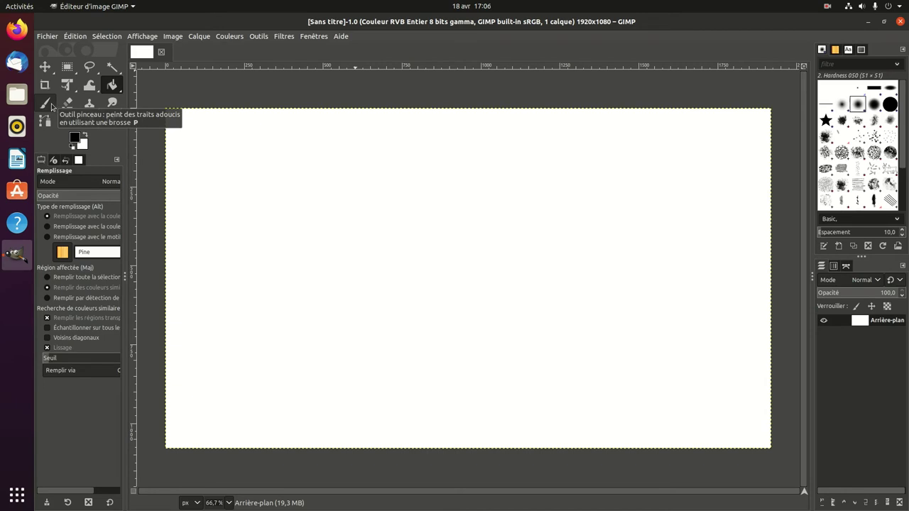
# Select Pinceau from the paint tool group, using the 2. Hardness 050 brush at size 51
pyautogui.rightClick(51, 107)
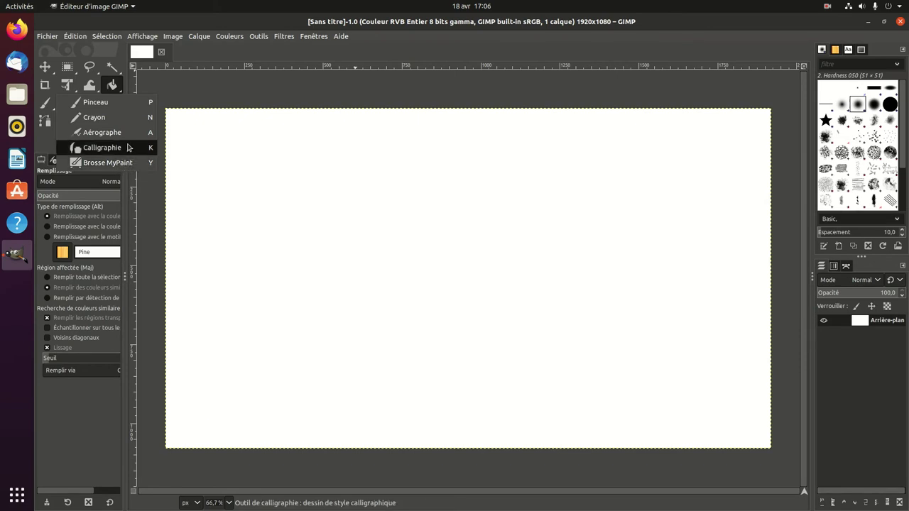
pyautogui.click(101, 106)
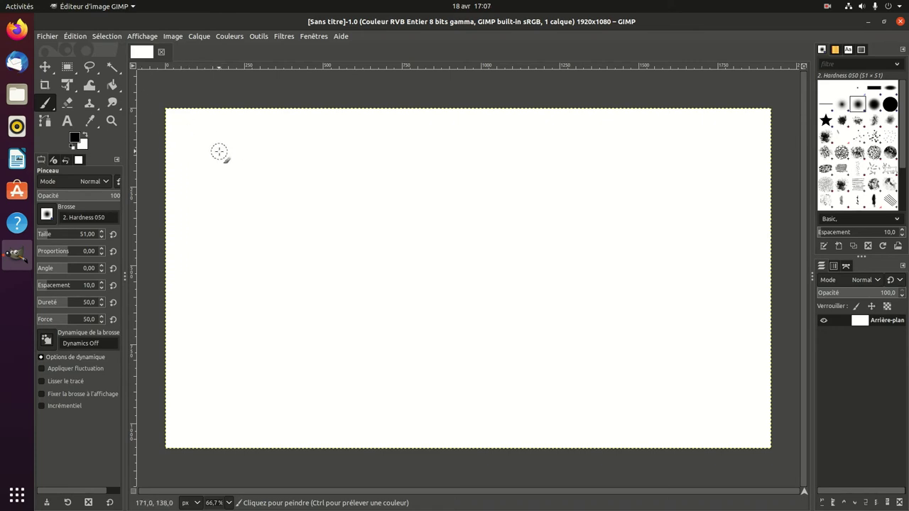
# Paint a rough black square outline with the Pinceau near the canvas's top-left
pyautogui.moveTo(221, 153)
pyautogui.mouseDown()
pyautogui.moveTo(319, 163)
pyautogui.moveTo(319, 251)
pyautogui.moveTo(229, 260)
pyautogui.moveTo(218, 251)
pyautogui.moveTo(221, 152)
pyautogui.mouseUp()
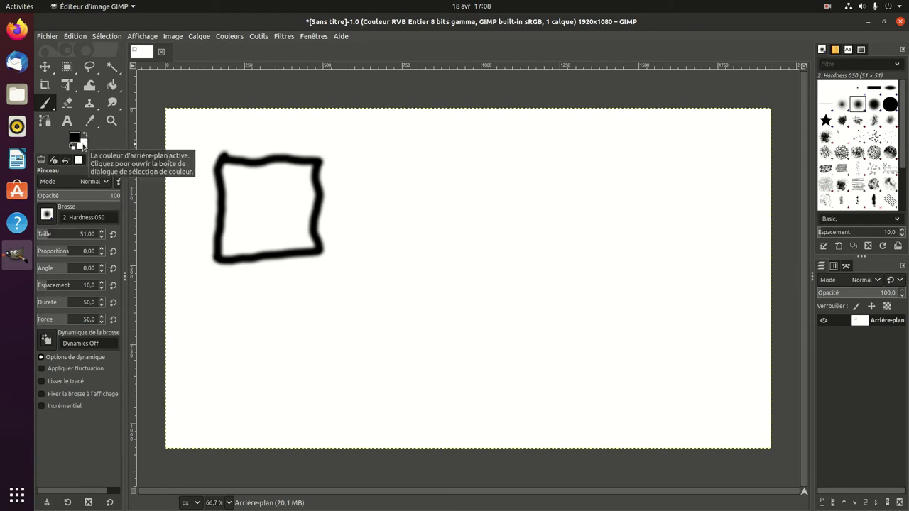
# Set the foreground colour to pure red (ff0000) in the colour dialog
pyautogui.click(83, 144)
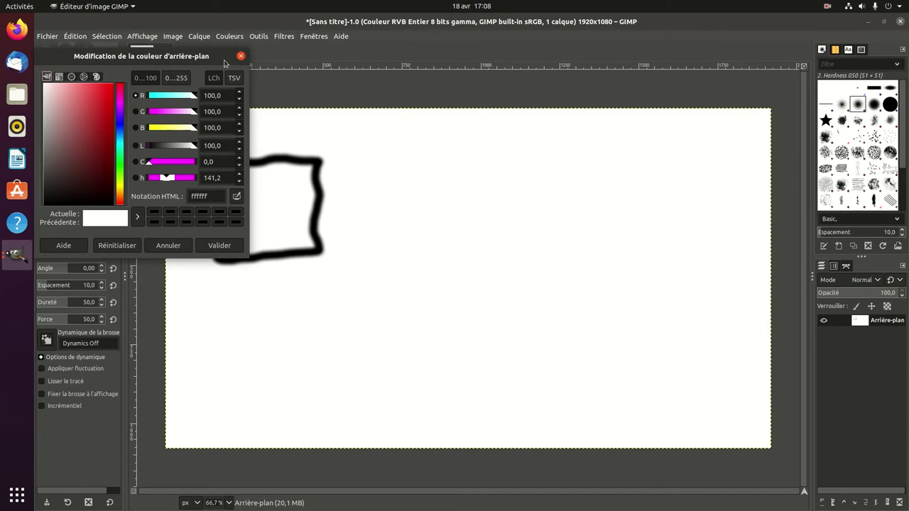
pyautogui.click(241, 56)
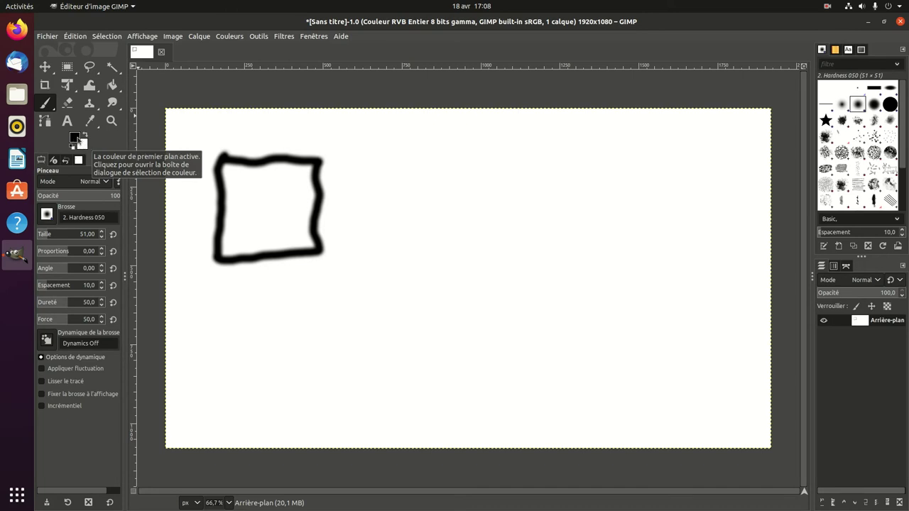
pyautogui.click(74, 138)
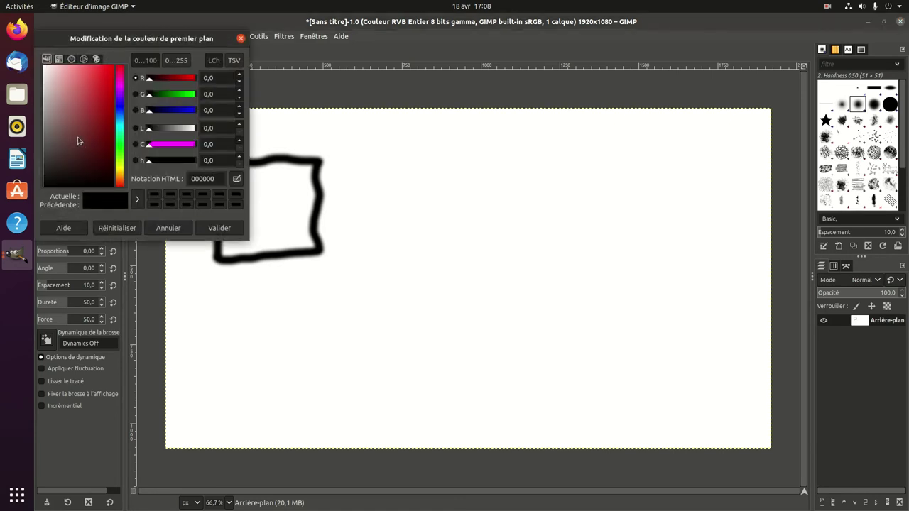
pyautogui.click(106, 95)
pyautogui.moveTo(107, 95); pyautogui.dragTo(113, 65)
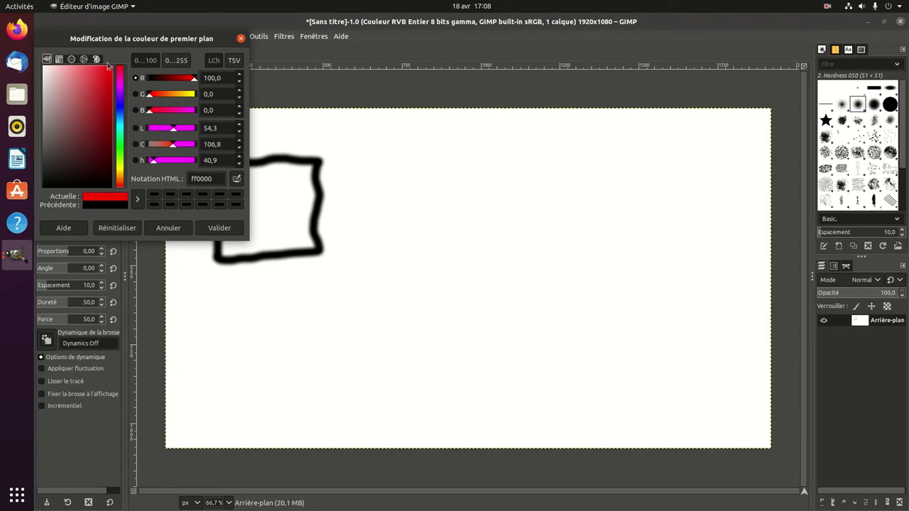
pyautogui.click(219, 228)
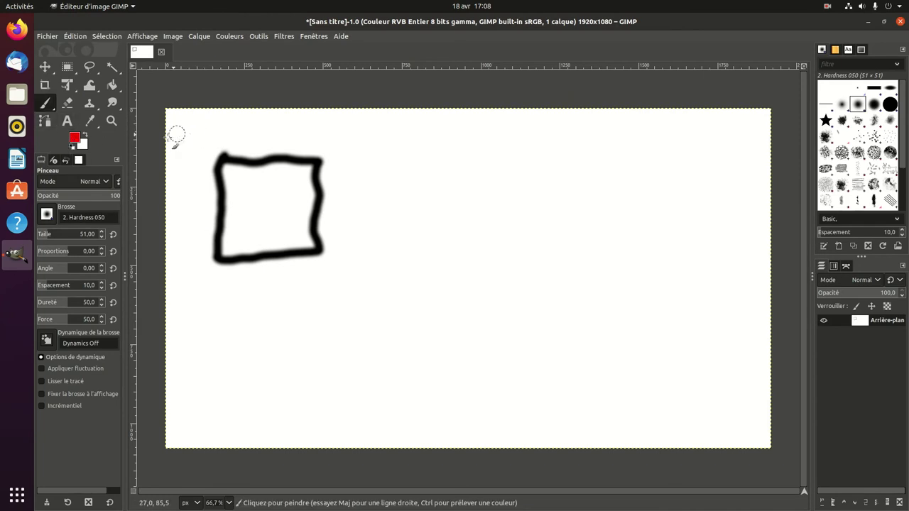
pyautogui.moveTo(192, 125); pyautogui.dragTo(222, 128)
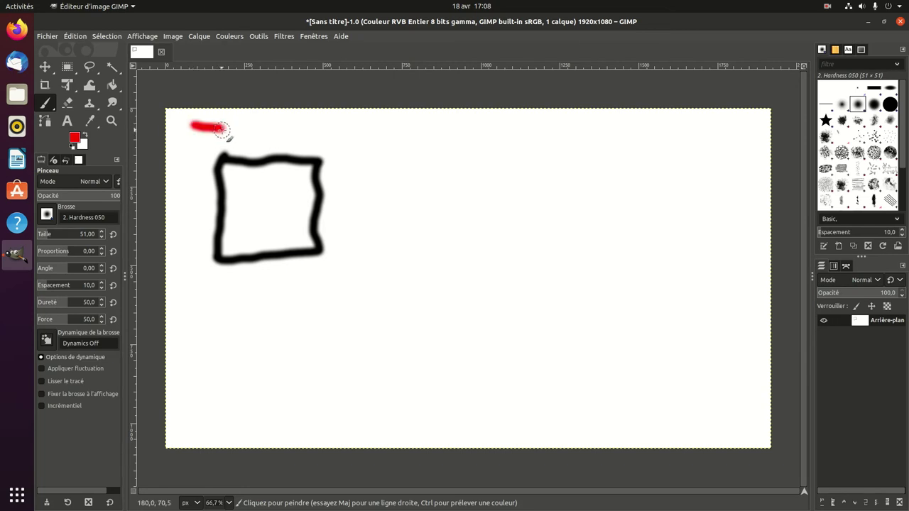
pyautogui.click(75, 36)
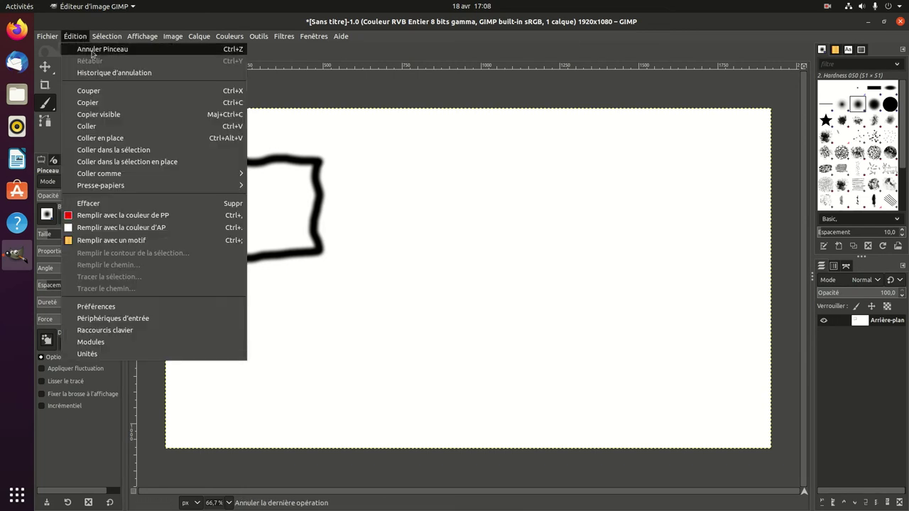
pyautogui.click(91, 50)
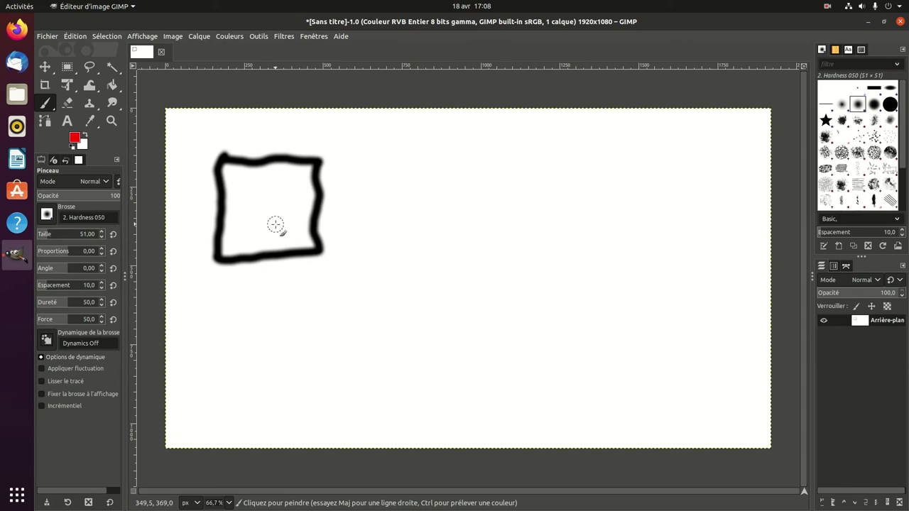
pyautogui.rightClick(117, 88)
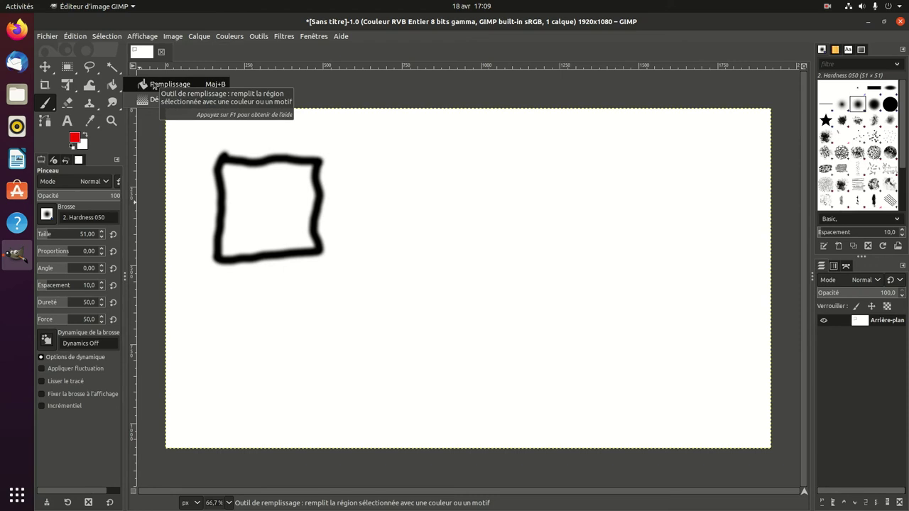
# Bucket-fill the square's interior with red and zoom the canvas out to 66.7%
pyautogui.click(112, 89)
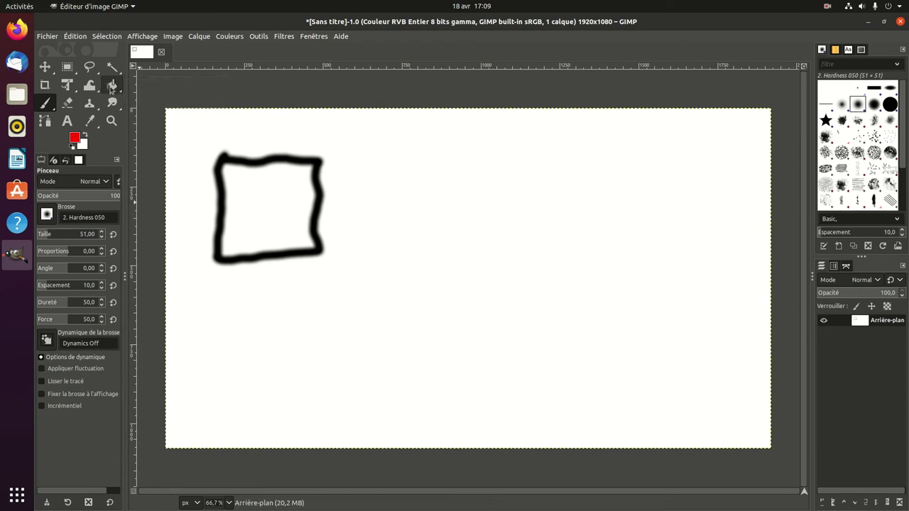
pyautogui.click(111, 87)
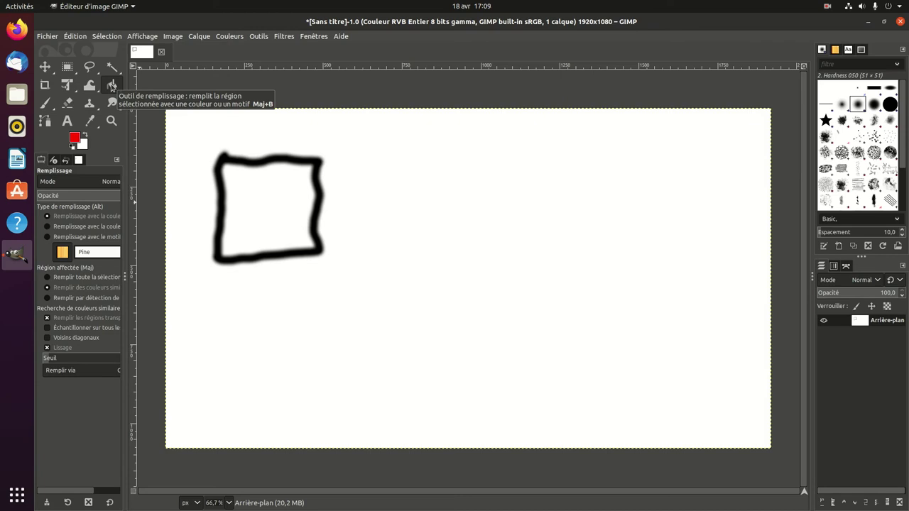
pyautogui.moveTo(134, 217); pyautogui.dragTo(172, 217)
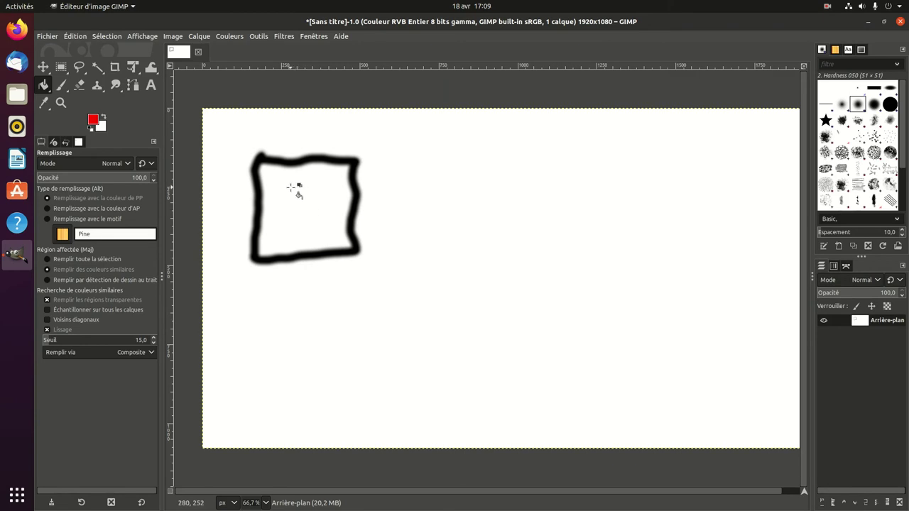
pyautogui.click(290, 188)
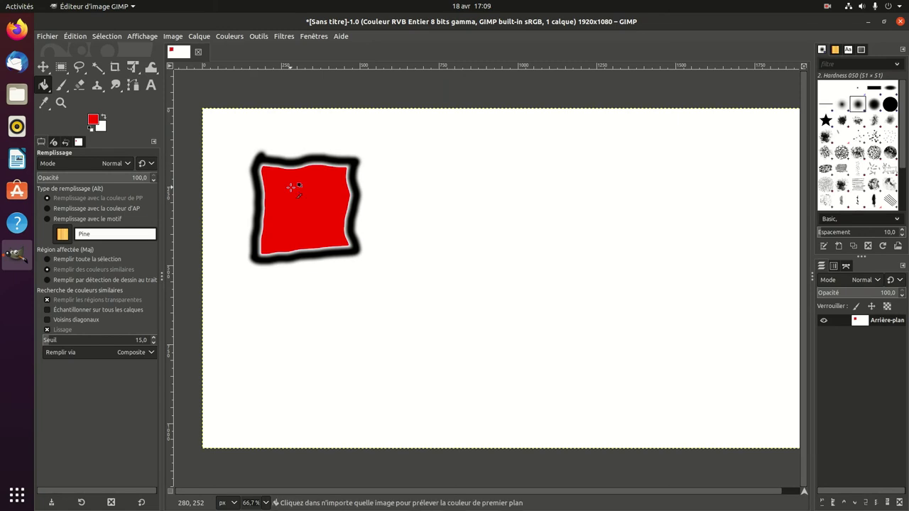
pyautogui.scroll(1, 290, 186)
pyautogui.scroll(2, 290, 181)
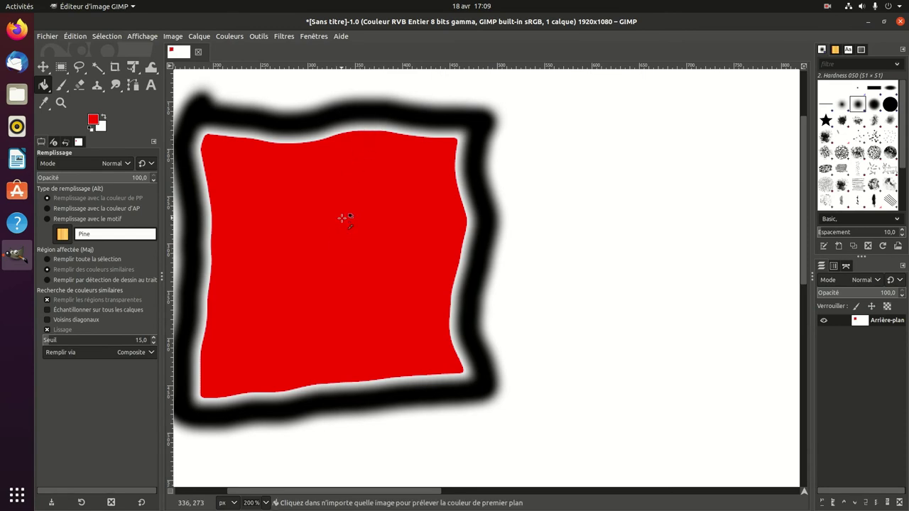
pyautogui.keyDown('ctrl'); pyautogui.scroll(-2, 340, 222); pyautogui.keyUp('ctrl')
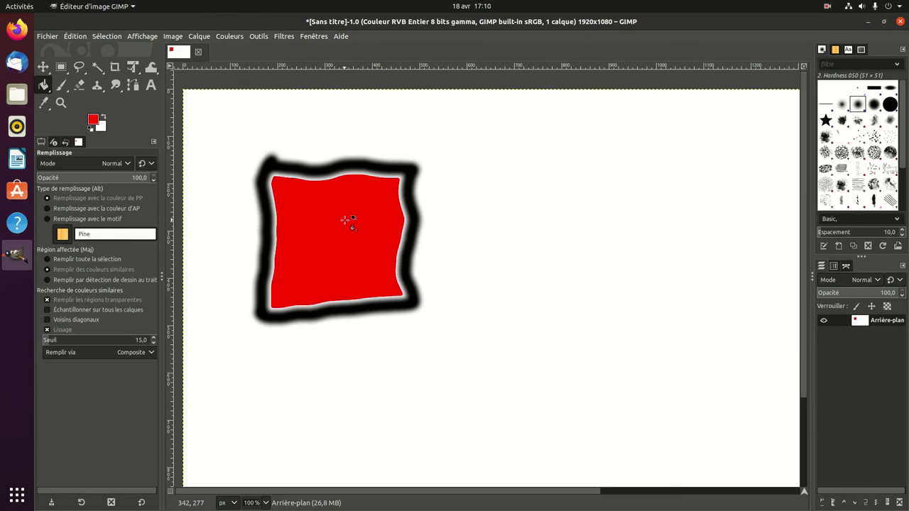
pyautogui.keyDown('ctrl'); pyautogui.scroll(-1, 346, 221); pyautogui.keyUp('ctrl')
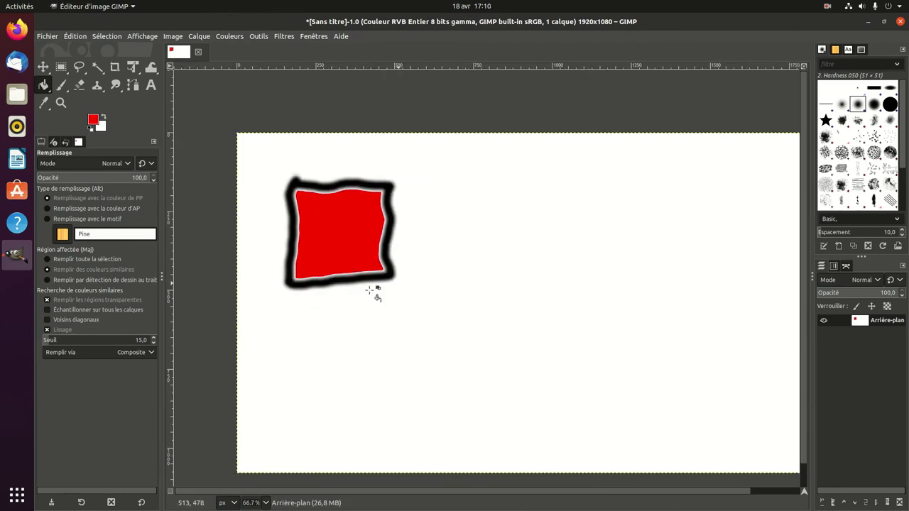
# With the Pencil in black, draw a triangle outline right of the red square
pyautogui.click(61, 86)
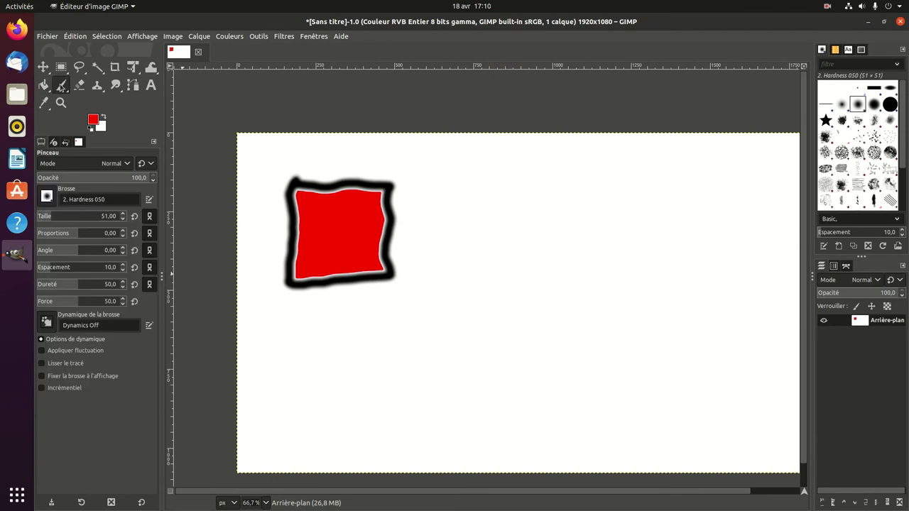
pyautogui.moveTo(68, 94); pyautogui.dragTo(116, 104)
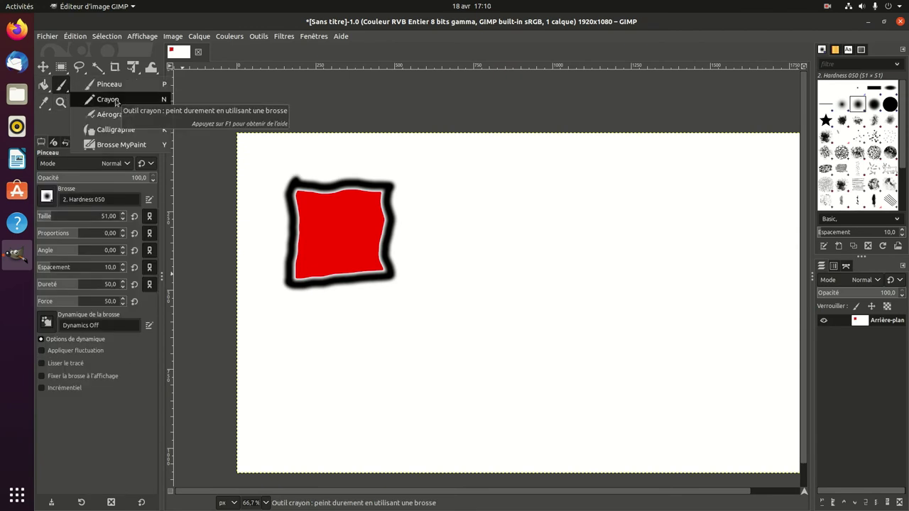
pyautogui.click(116, 102)
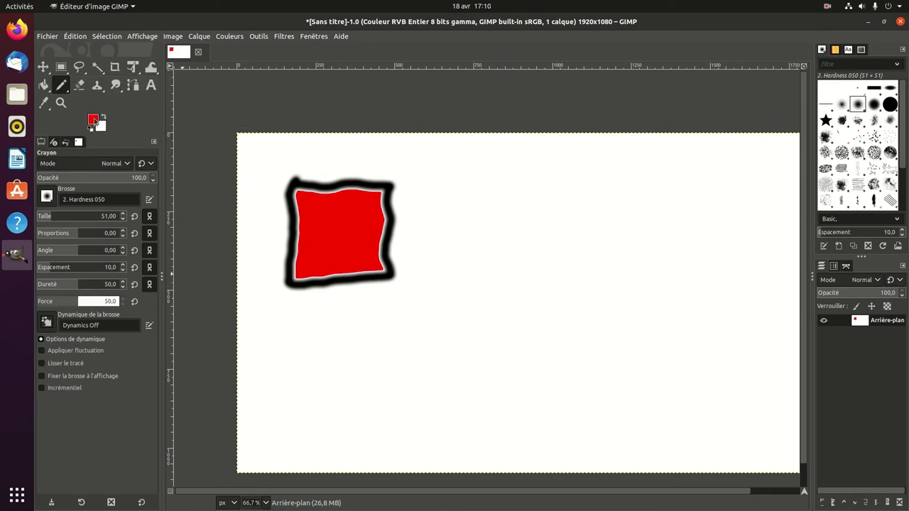
pyautogui.click(93, 120)
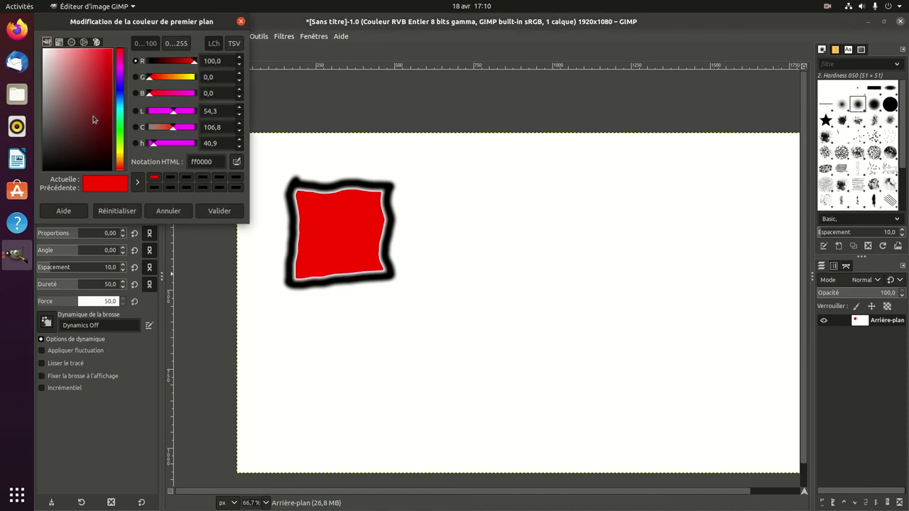
pyautogui.click(171, 178)
pyautogui.click(217, 211)
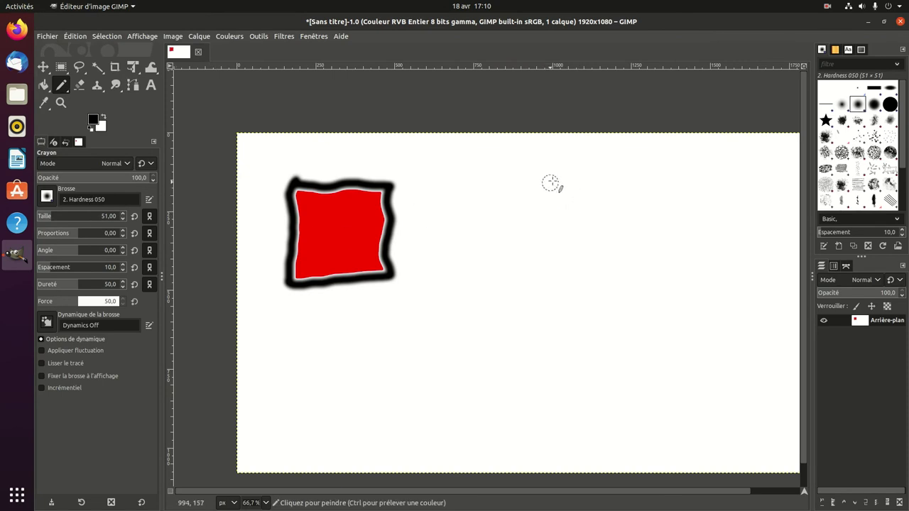
pyautogui.moveTo(601, 171)
pyautogui.mouseDown()
pyautogui.moveTo(553, 235)
pyautogui.moveTo(640, 244)
pyautogui.moveTo(600, 167)
pyautogui.mouseUp()
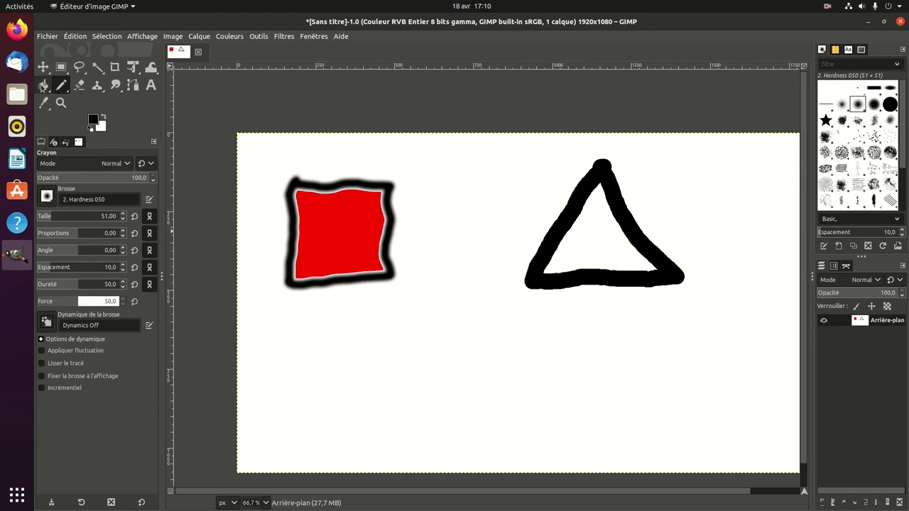
# Set the foreground to bright green and bucket-fill the triangle's interior with it
pyautogui.click(43, 85)
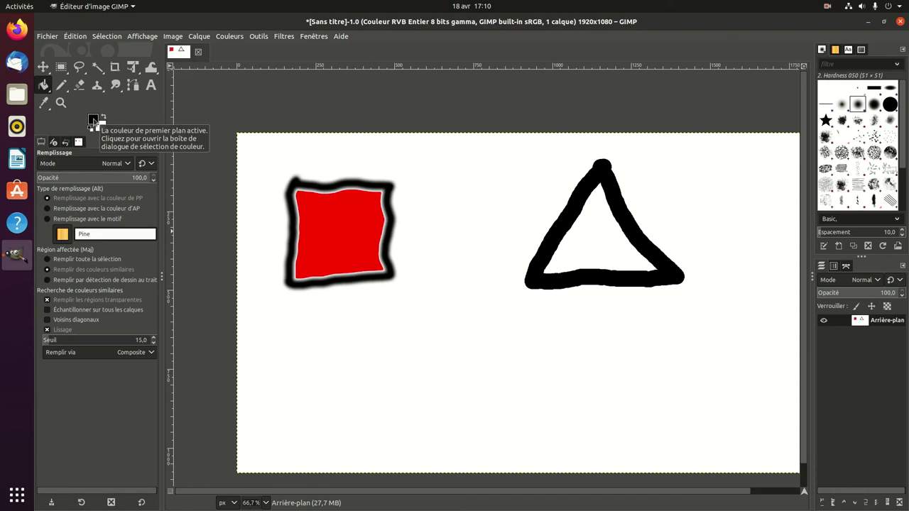
pyautogui.click(93, 121)
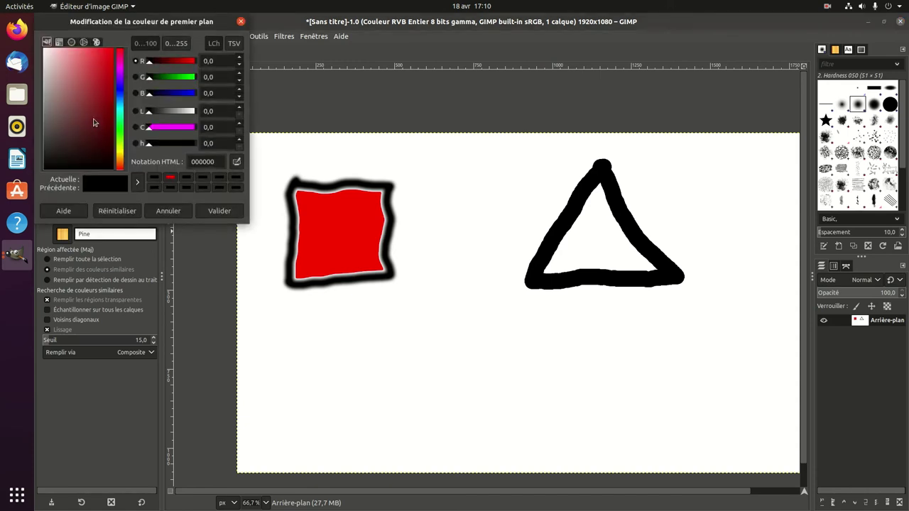
pyautogui.moveTo(121, 140); pyautogui.dragTo(117, 47)
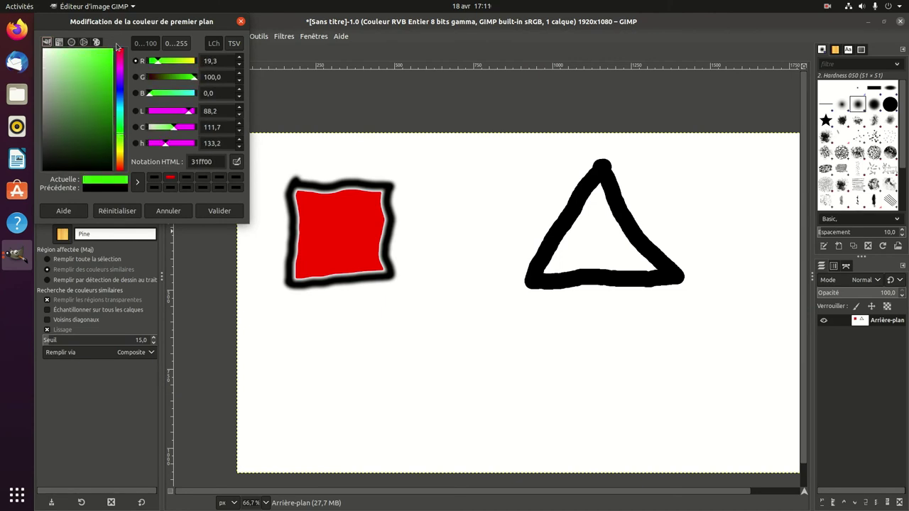
pyautogui.click(217, 211)
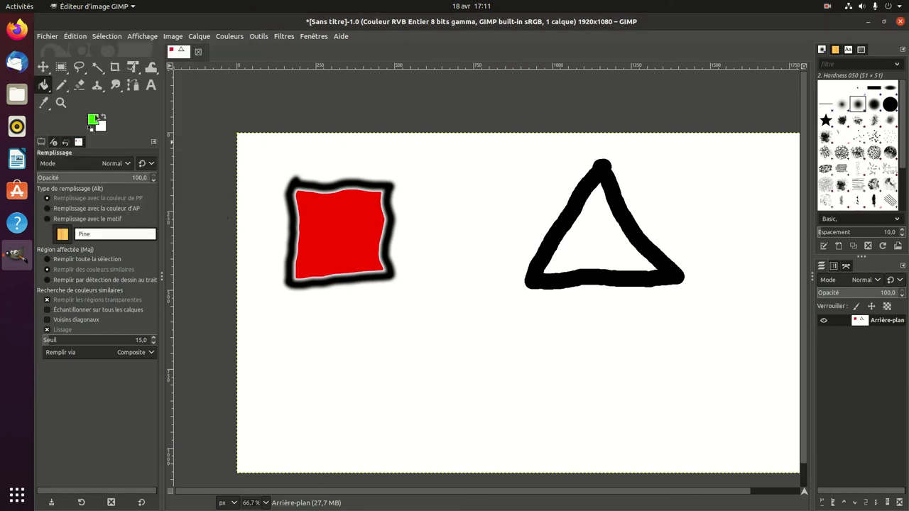
pyautogui.click(593, 219)
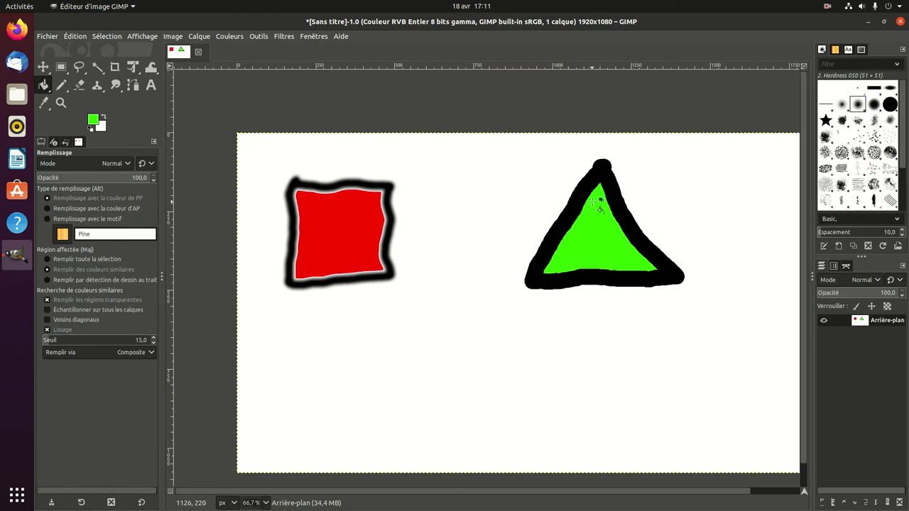
pyautogui.keyDown('ctrl'); pyautogui.scroll(2, 600, 204); pyautogui.keyUp('ctrl')
pyautogui.keyDown('ctrl'); pyautogui.scroll(2, 600, 204); pyautogui.keyUp('ctrl')
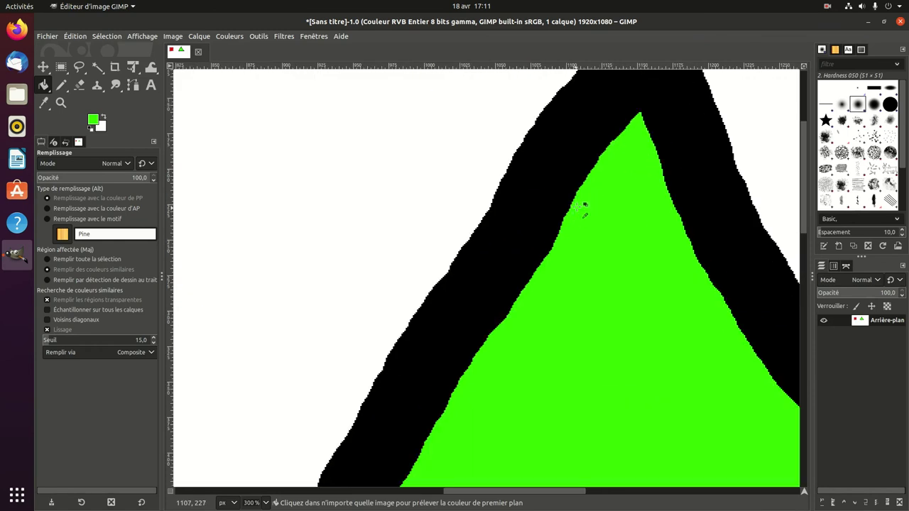
pyautogui.keyDown('ctrl'); pyautogui.scroll(-1, 609, 177); pyautogui.keyUp('ctrl')
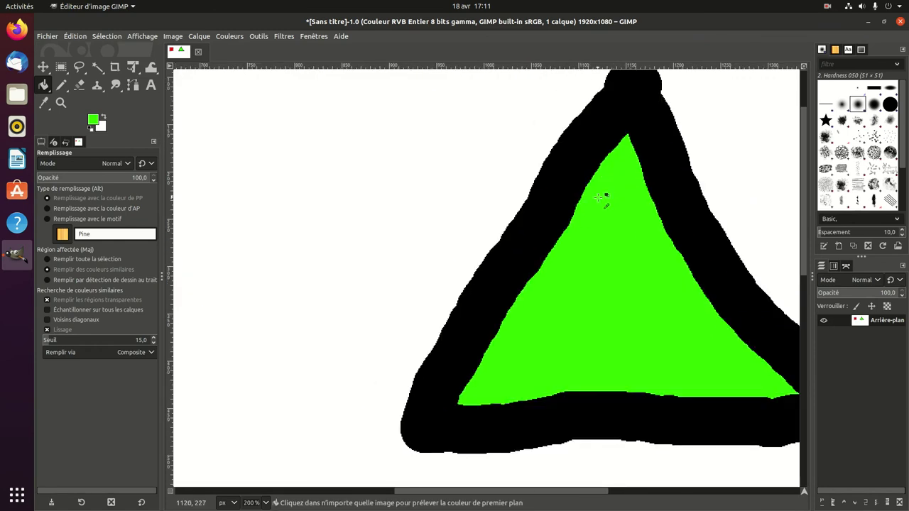
pyautogui.keyDown('ctrl'); pyautogui.scroll(-2, 602, 200); pyautogui.keyUp('ctrl')
pyautogui.keyDown('ctrl'); pyautogui.scroll(-1, 590, 206); pyautogui.keyUp('ctrl')
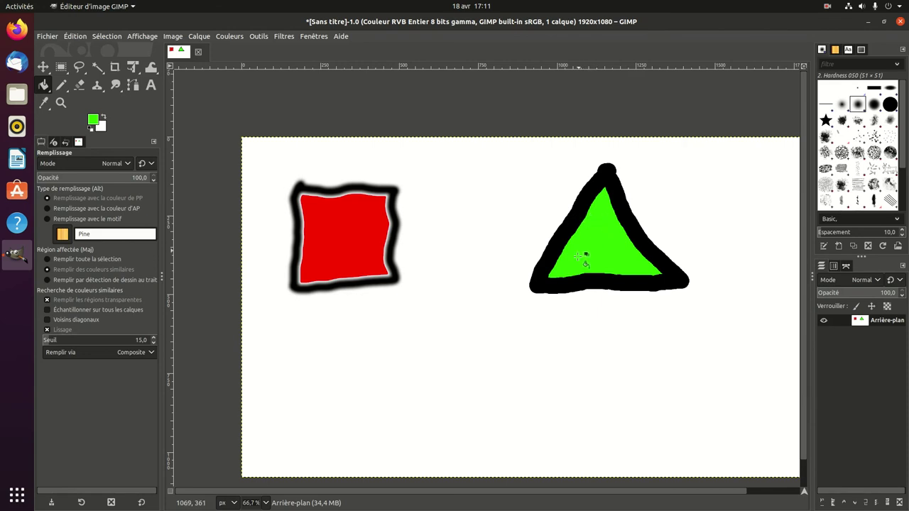
pyautogui.keyDown('ctrl'); pyautogui.scroll(-1, 600, 241); pyautogui.keyUp('ctrl')
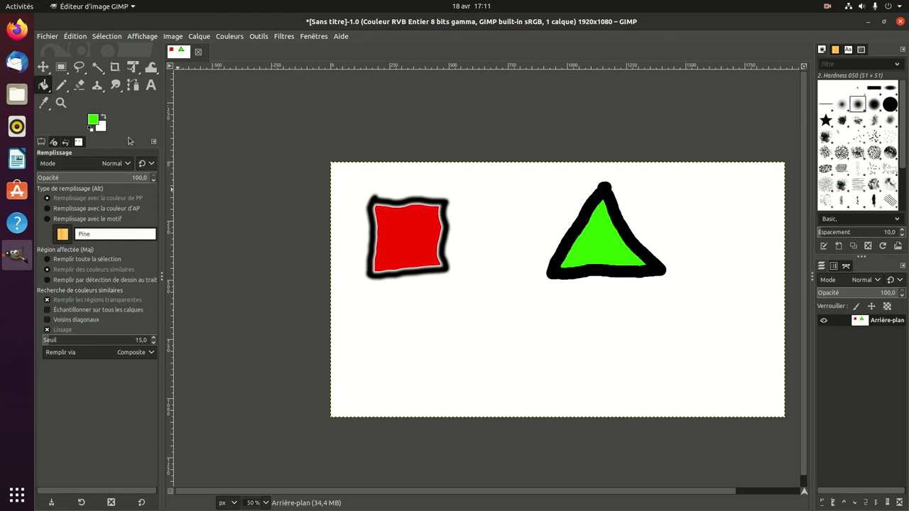
# Switch to the Aérographe airbrush tool with black as the foreground colour
pyautogui.click(62, 86)
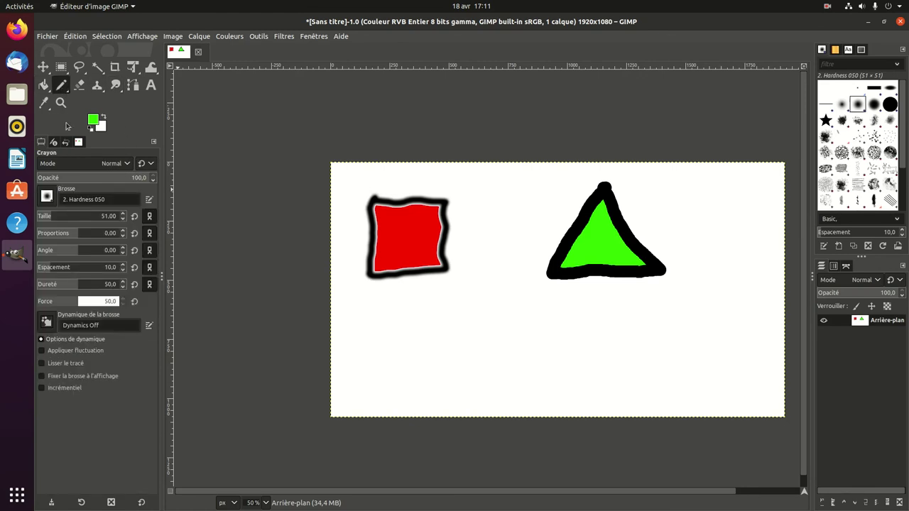
pyautogui.rightClick(65, 94)
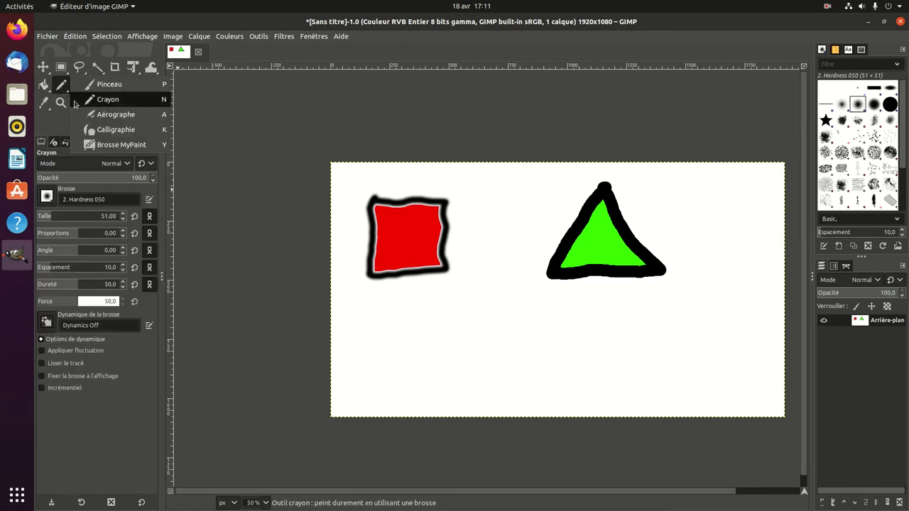
pyautogui.click(98, 115)
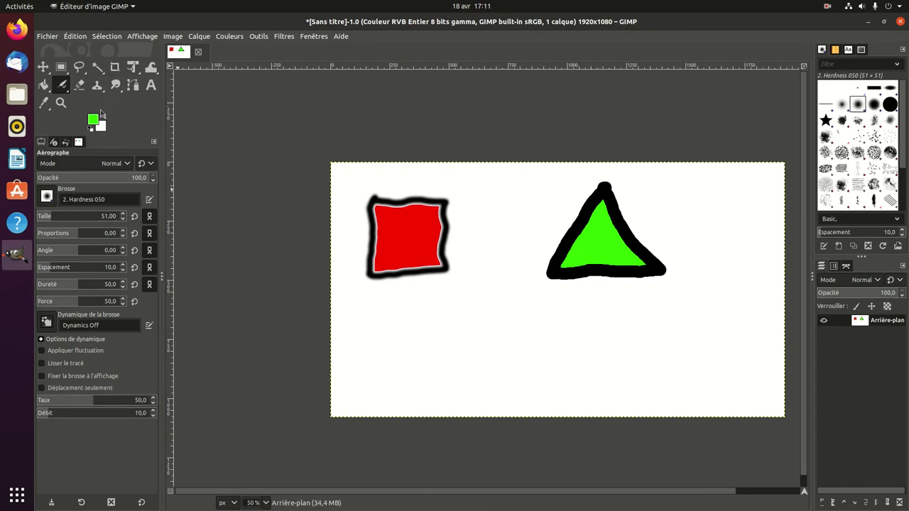
pyautogui.click(91, 123)
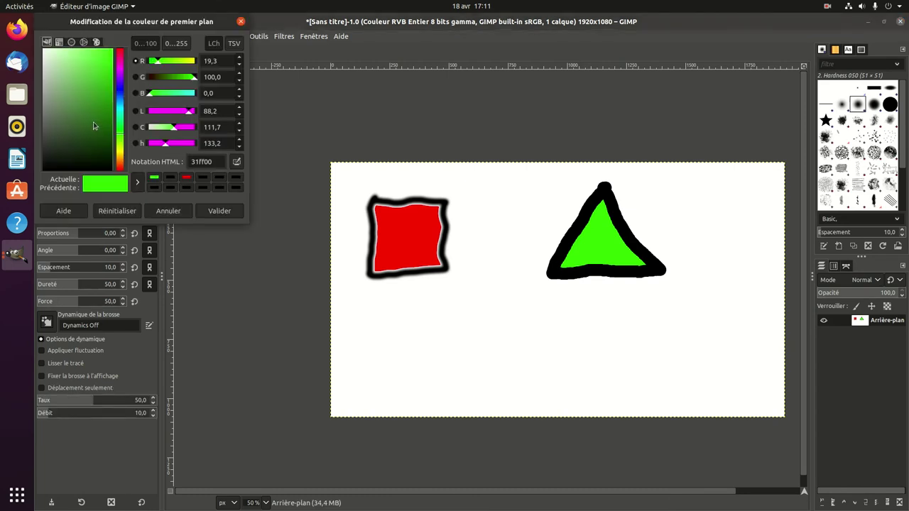
pyautogui.click(203, 179)
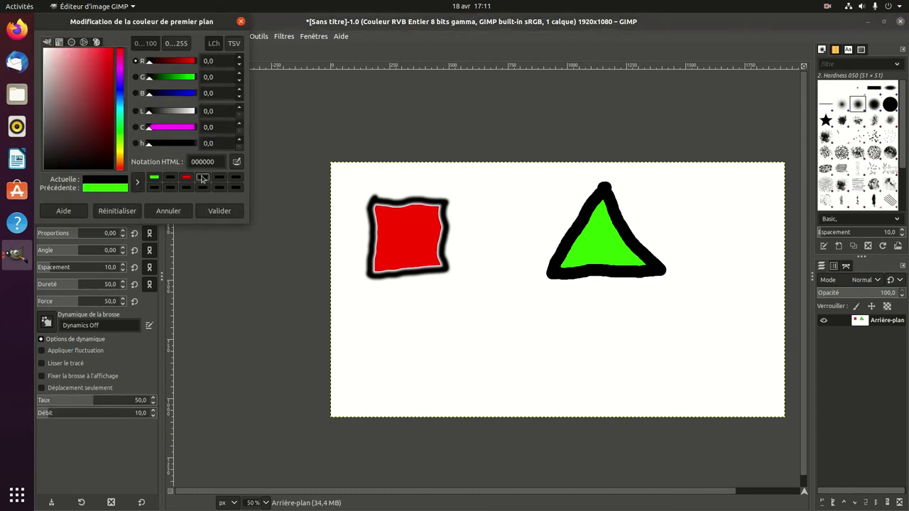
pyautogui.click(219, 210)
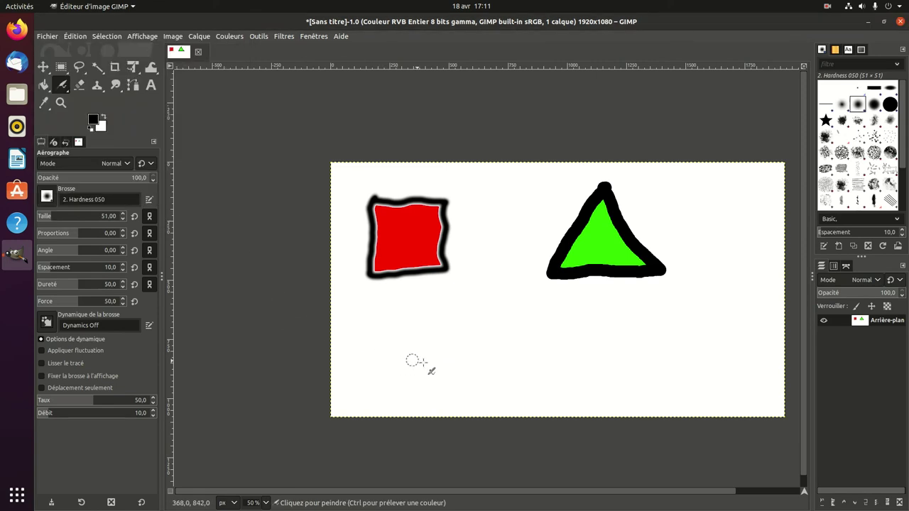
# Airbrush a soft grey circle outline below the red square
pyautogui.moveTo(419, 297)
pyautogui.mouseDown()
pyautogui.moveTo(419, 381)
pyautogui.moveTo(475, 312)
pyautogui.moveTo(422, 292)
pyautogui.moveTo(383, 314)
pyautogui.moveTo(378, 353)
pyautogui.moveTo(411, 382)
pyautogui.moveTo(477, 386)
pyautogui.moveTo(487, 365)
pyautogui.moveTo(486, 327)
pyautogui.moveTo(465, 304)
pyautogui.moveTo(419, 287)
pyautogui.moveTo(385, 317)
pyautogui.mouseUp()
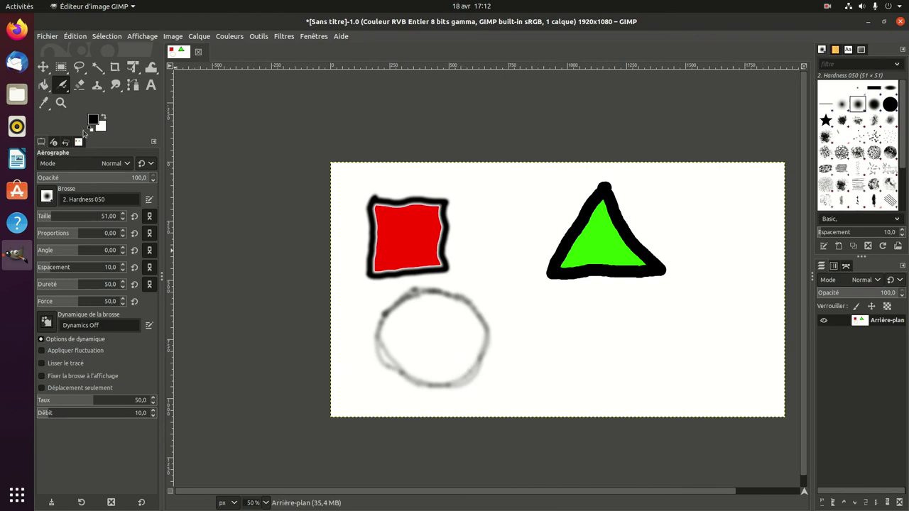
pyautogui.click(44, 85)
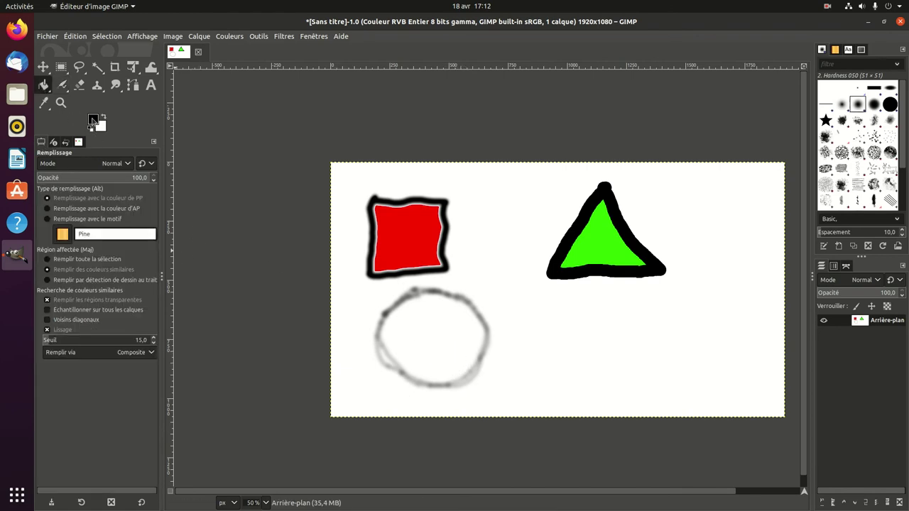
pyautogui.click(93, 120)
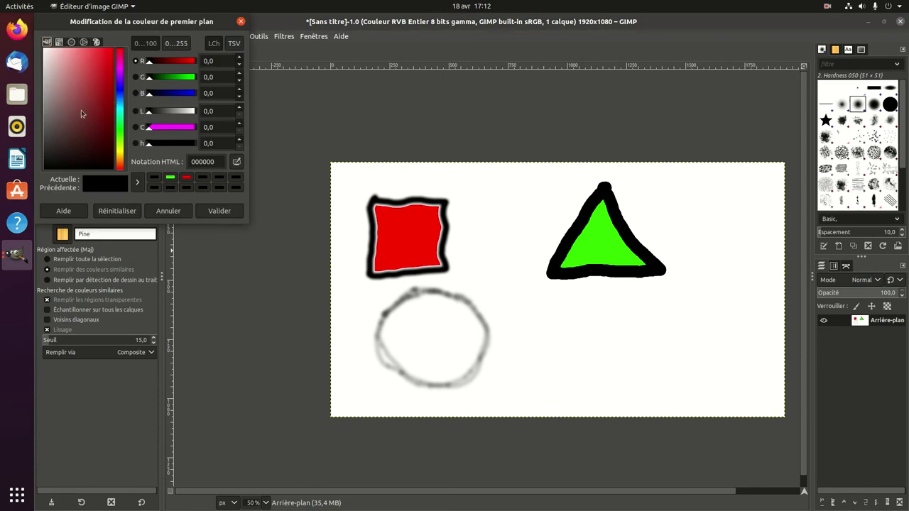
# Set the foreground to blue 0234fb, bucket-fill the circle outline, and check the fill
pyautogui.click(112, 49)
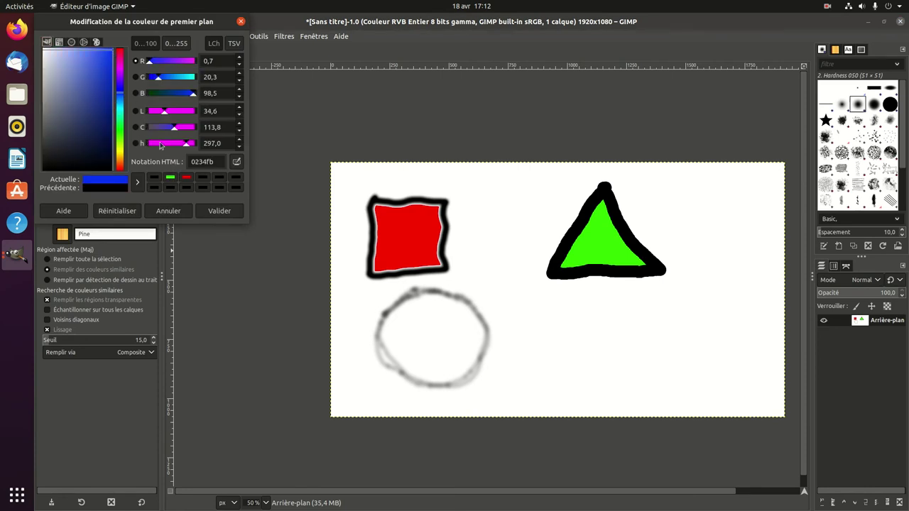
pyautogui.click(223, 206)
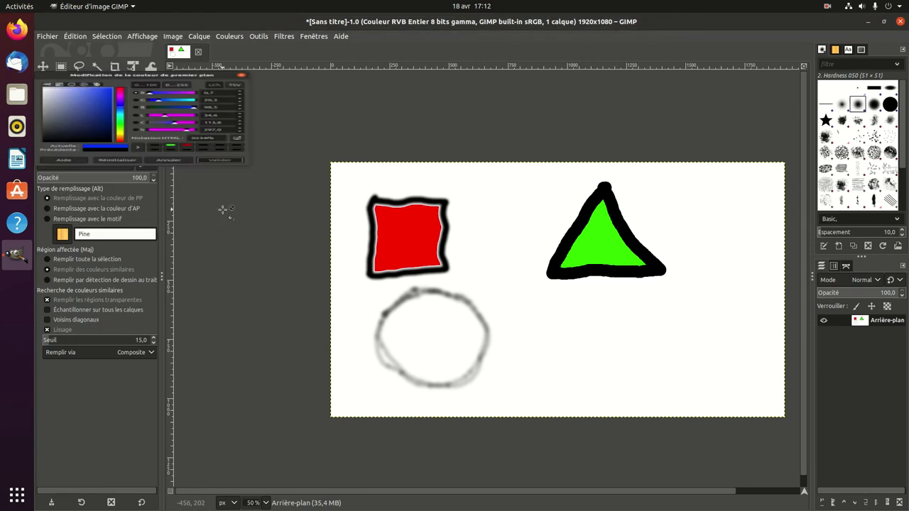
pyautogui.click(432, 330)
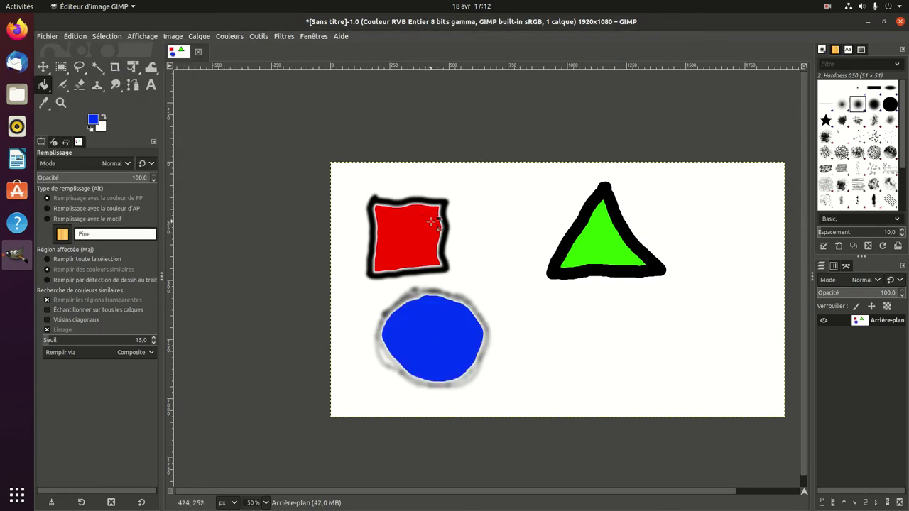
pyautogui.press('ctrl')
pyautogui.scroll(3, 426, 298)
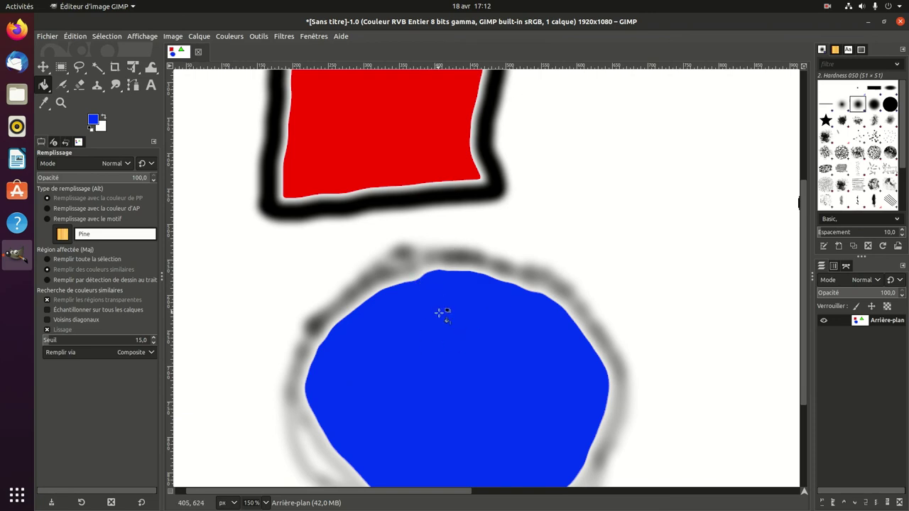
pyautogui.keyDown('ctrl'); pyautogui.scroll(-2, 442, 311); pyautogui.keyUp('ctrl')
pyautogui.keyDown('ctrl'); pyautogui.scroll(-1, 445, 321); pyautogui.keyUp('ctrl')
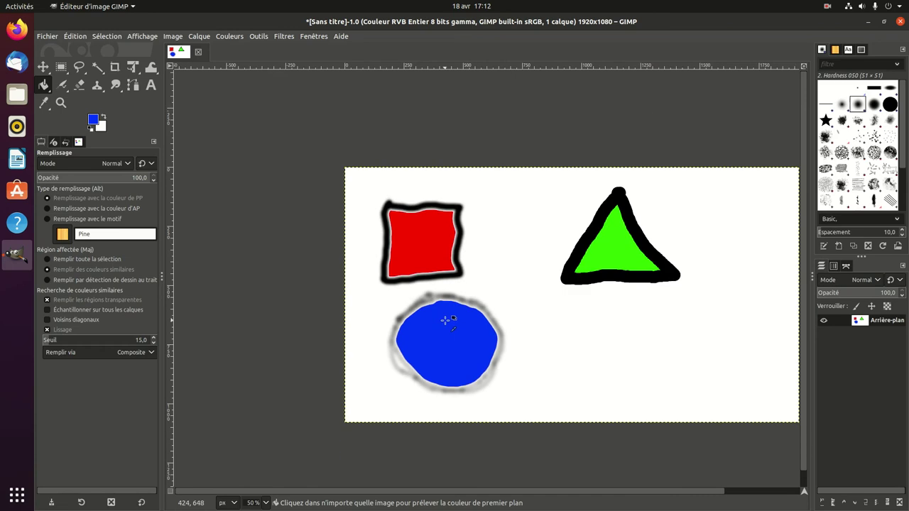
# Switch to the Calligraphie tool with black as the foreground colour
pyautogui.rightClick(68, 92)
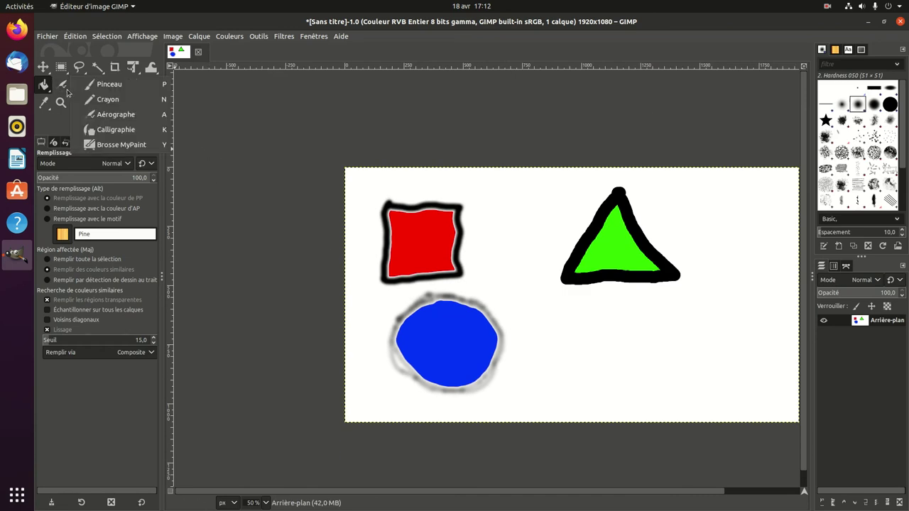
pyautogui.click(121, 133)
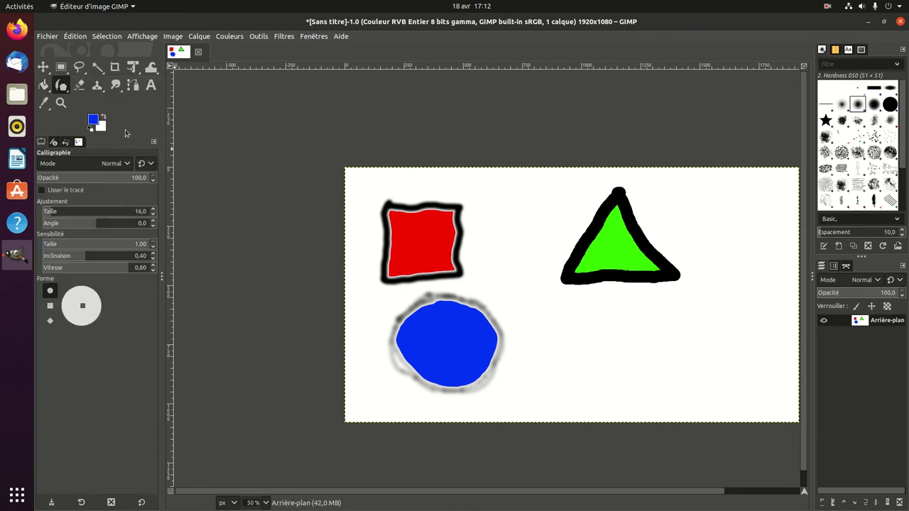
pyautogui.click(93, 122)
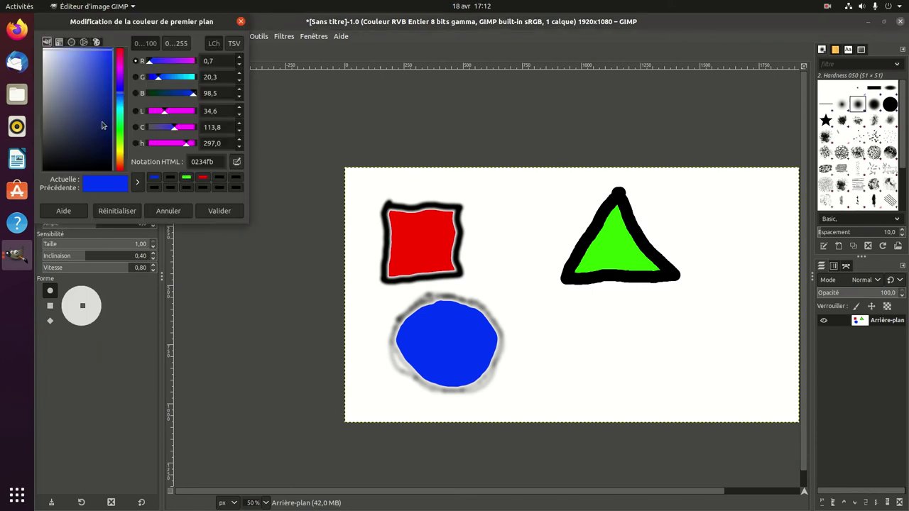
pyautogui.click(220, 179)
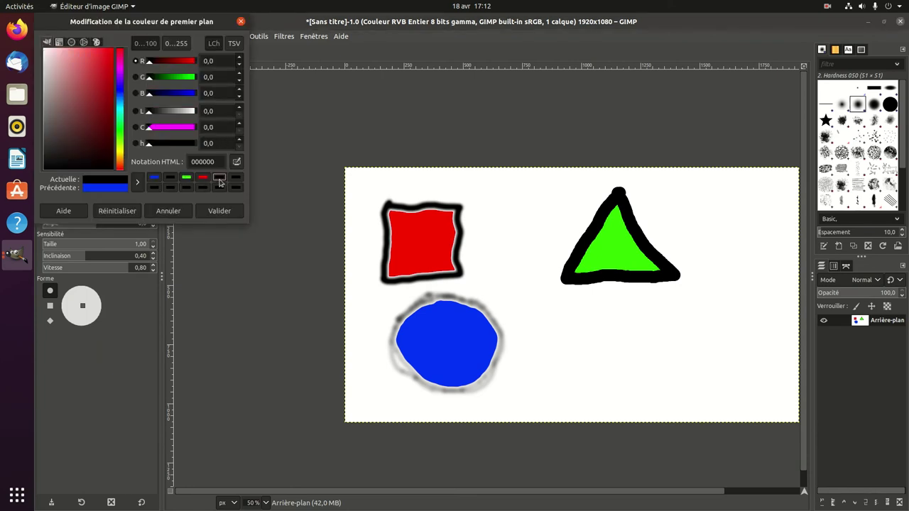
pyautogui.click(219, 211)
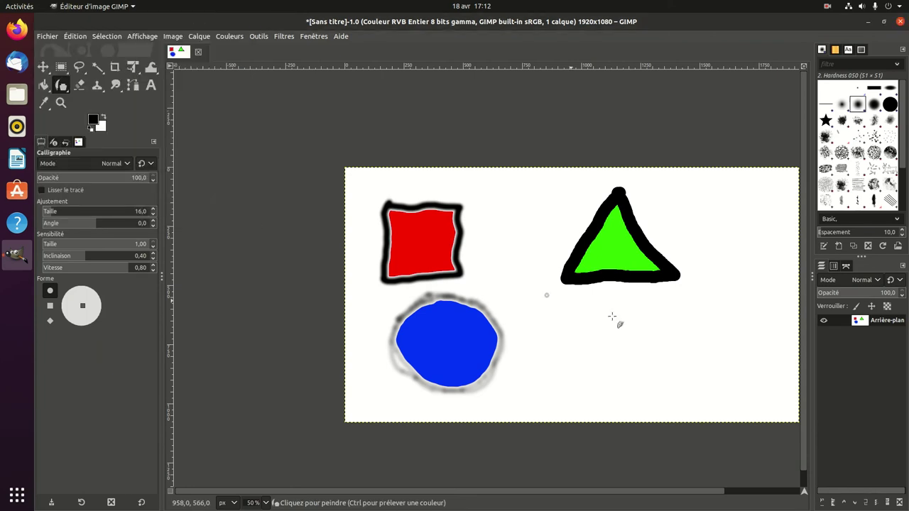
# Draw a thick wavy rectangle outline right of the blue circle, below the triangle
pyautogui.moveTo(565, 306)
pyautogui.mouseDown()
pyautogui.moveTo(660, 367)
pyautogui.moveTo(715, 295)
pyautogui.moveTo(598, 308)
pyautogui.mouseUp()
pyautogui.click(563, 307)
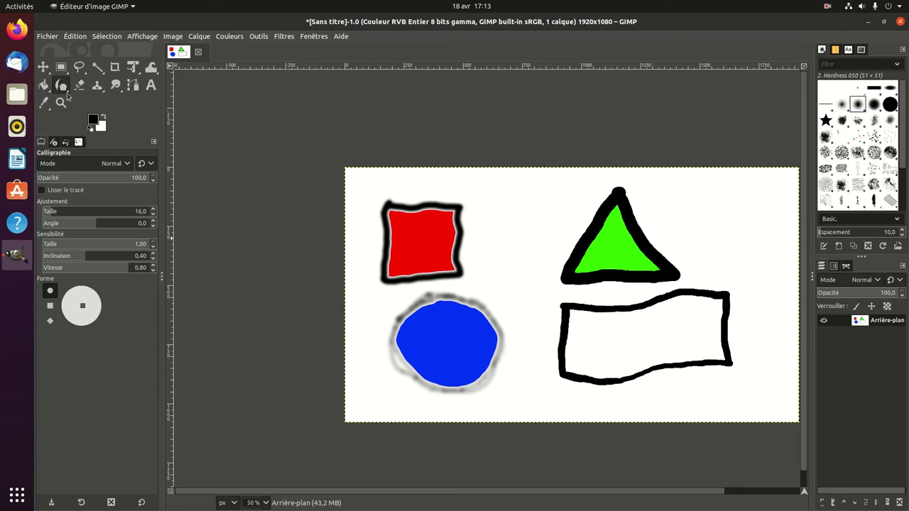
pyautogui.click(43, 84)
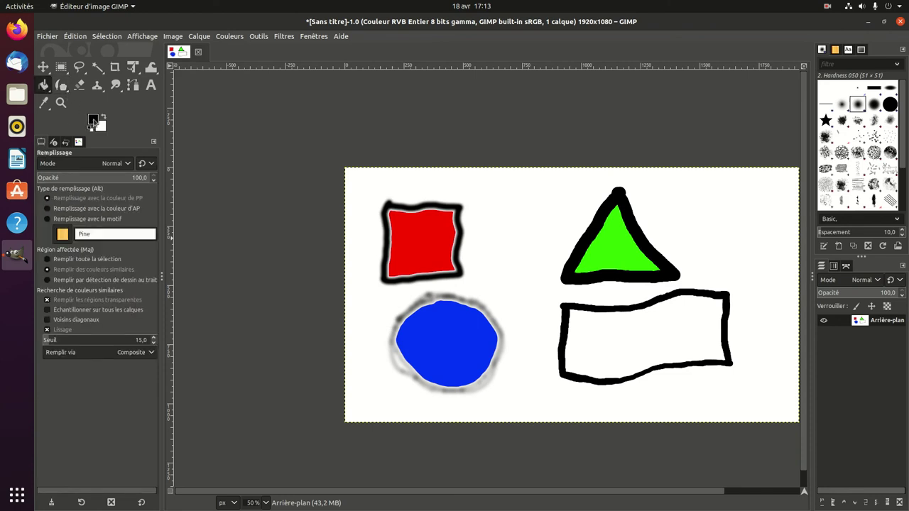
# Set the foreground to yellow fff200 and bucket-fill inside the wavy rectangle
pyautogui.click(94, 121)
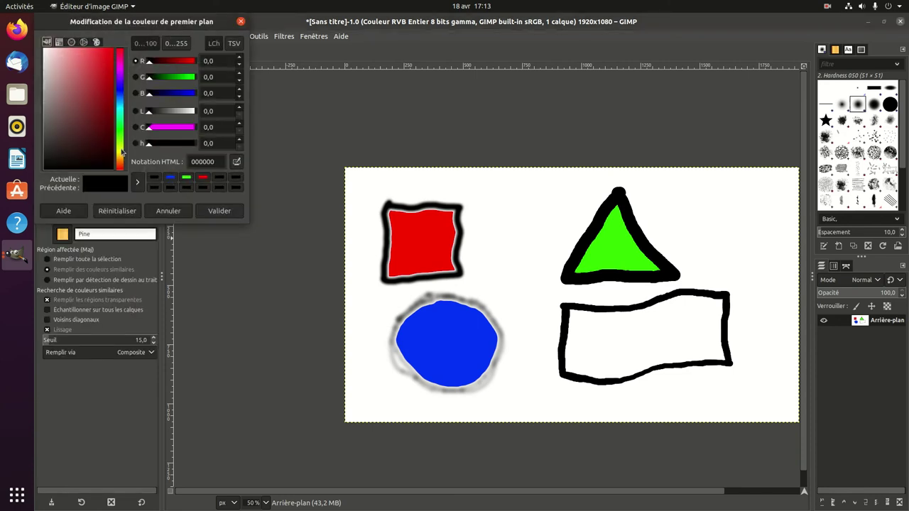
pyautogui.click(122, 151)
pyautogui.moveTo(122, 152); pyautogui.dragTo(122, 155)
pyautogui.moveTo(101, 108); pyautogui.dragTo(114, 48)
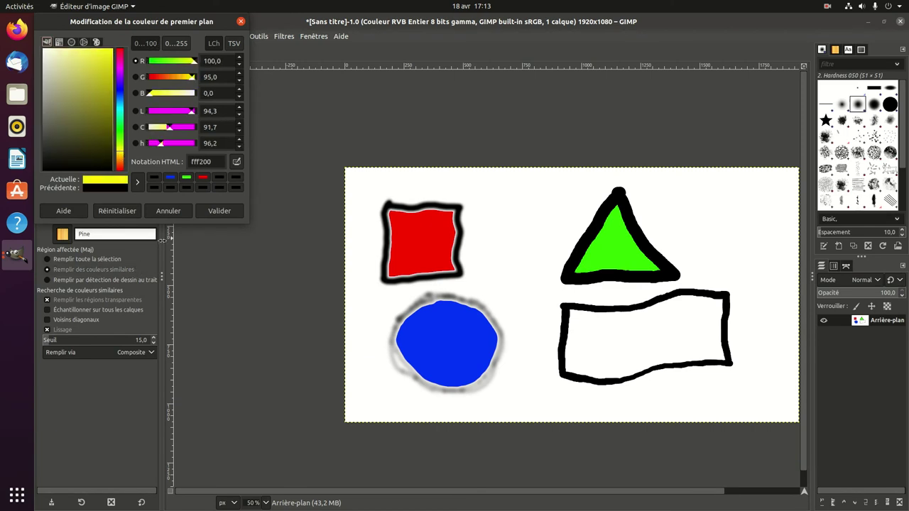
pyautogui.click(220, 211)
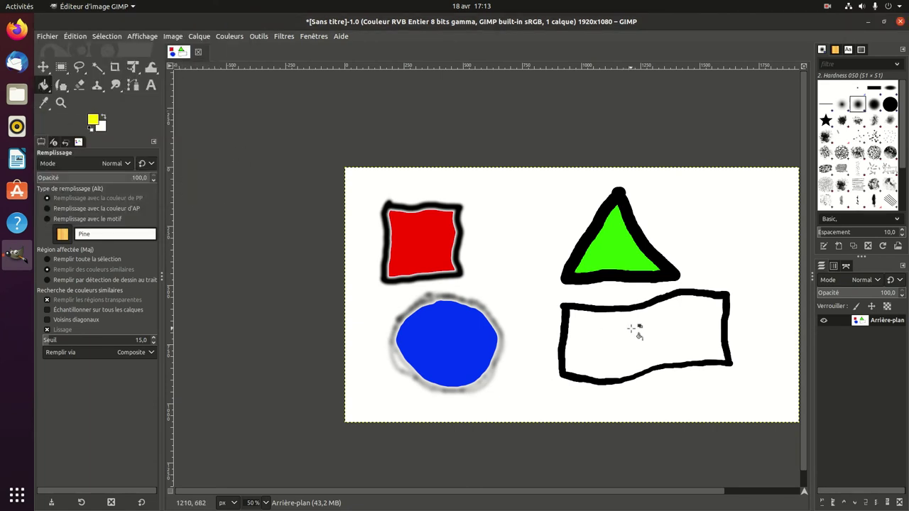
pyautogui.click(679, 324)
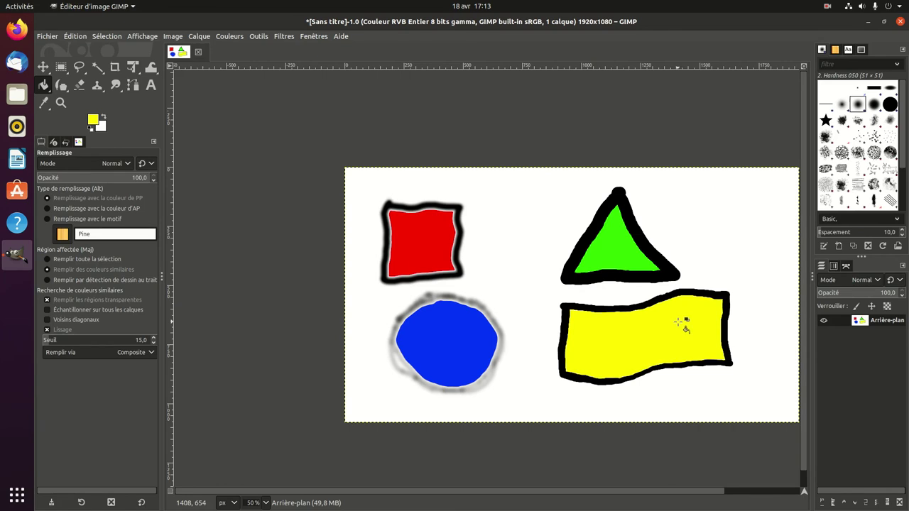
pyautogui.hscroll(2, 456, 491)
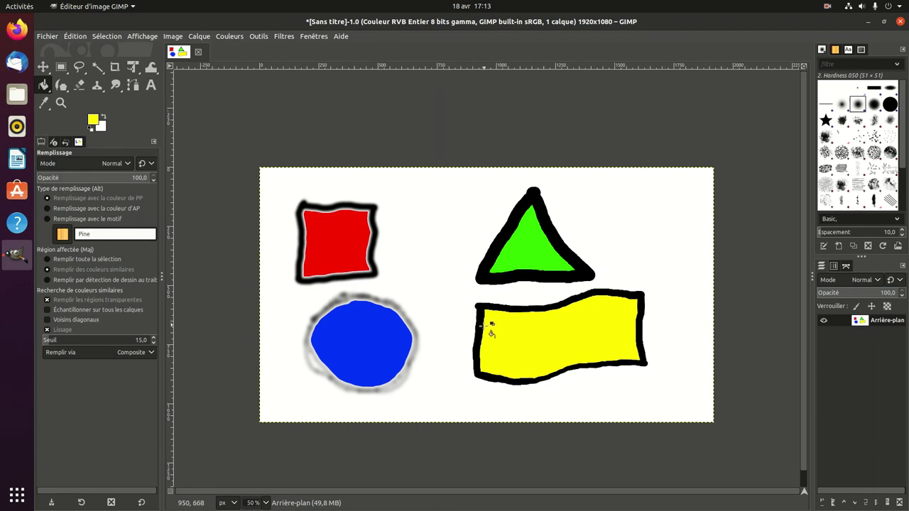
# Save the drawing to the Images folder, renaming 'Sans titre' to image1.xcf
pyautogui.click(47, 36)
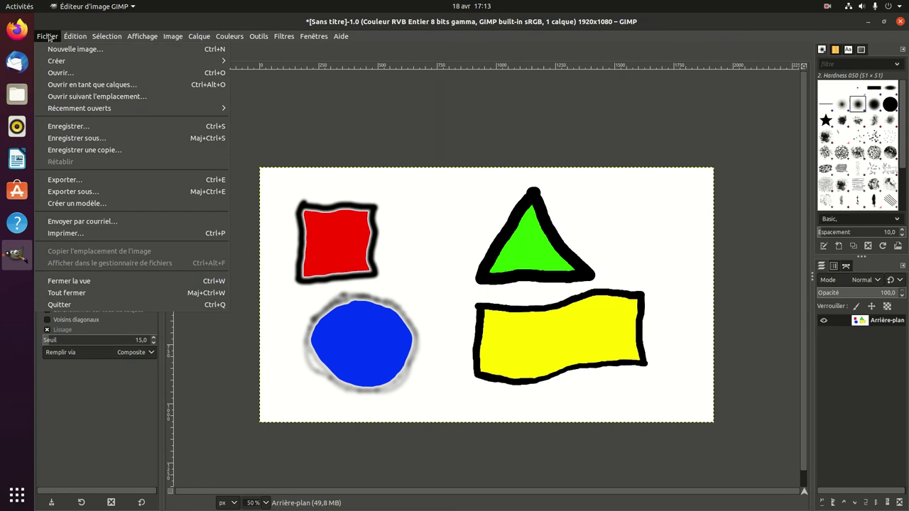
pyautogui.click(102, 129)
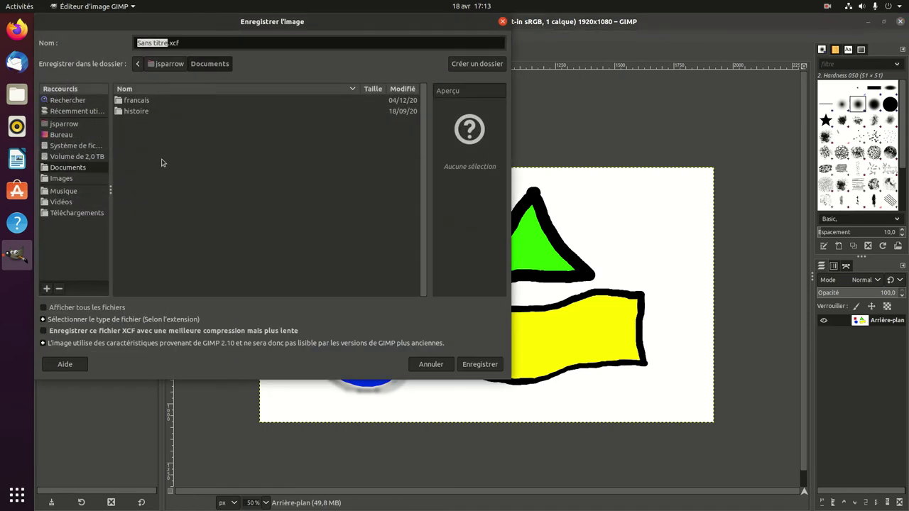
pyautogui.click(59, 182)
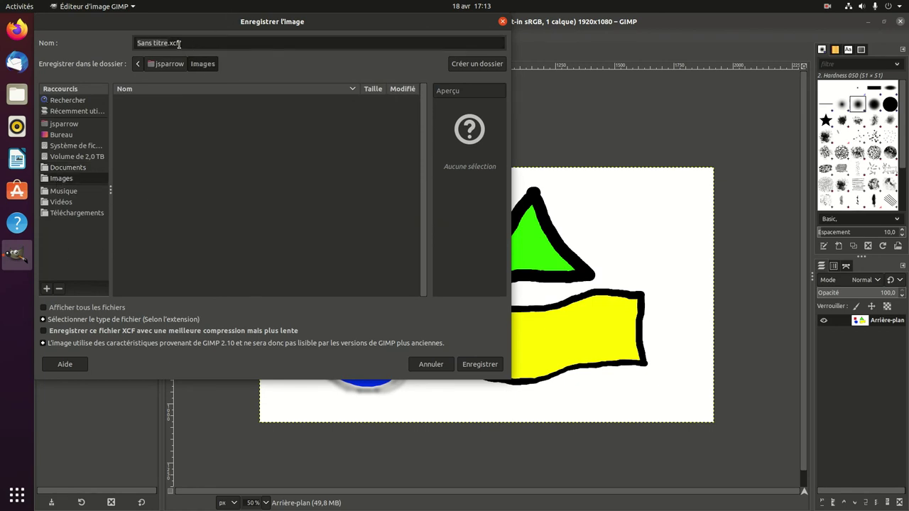
pyautogui.click(167, 43)
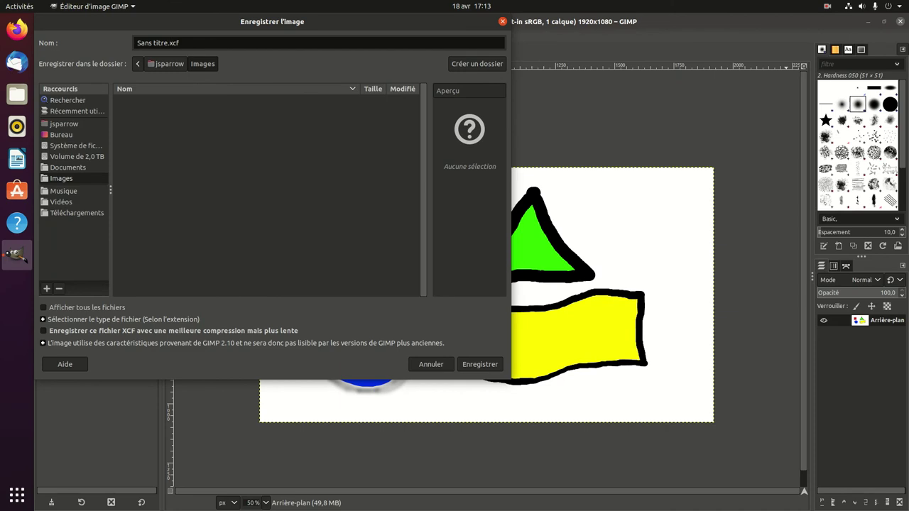
pyautogui.hotkey('shift', 'Home')
pyautogui.press('BackSpace')
pyautogui.write('image1')
pyautogui.hotkey('shift', 'Left')
pyautogui.hotkey('shift', 'Left')
pyautogui.hotkey('shift', 'Left')
pyautogui.press('Right')
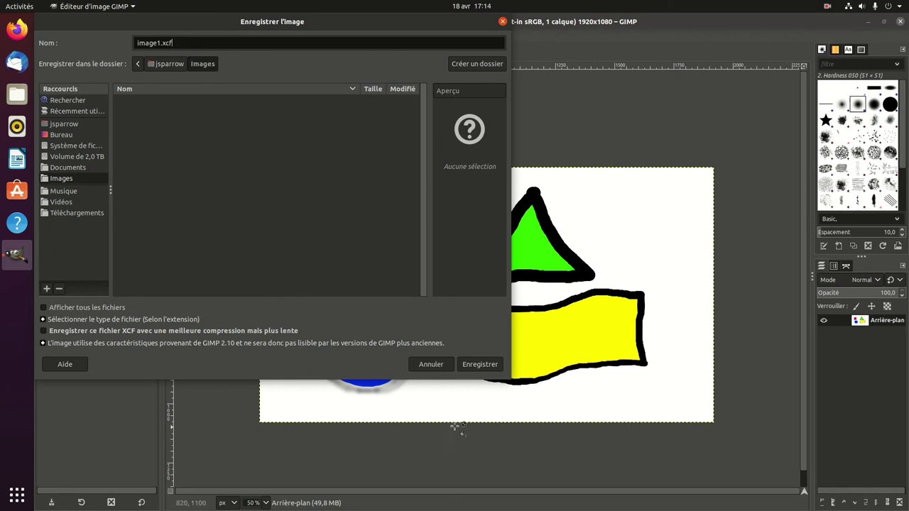
pyautogui.click(487, 367)
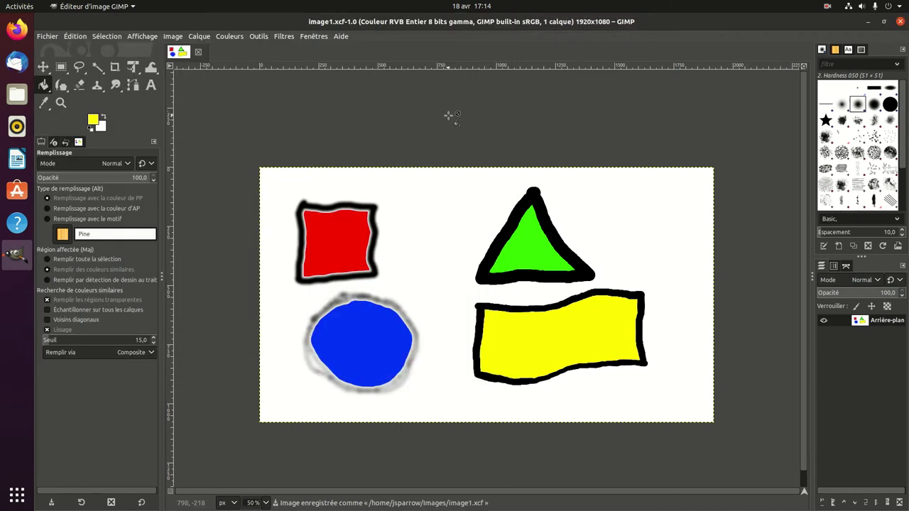